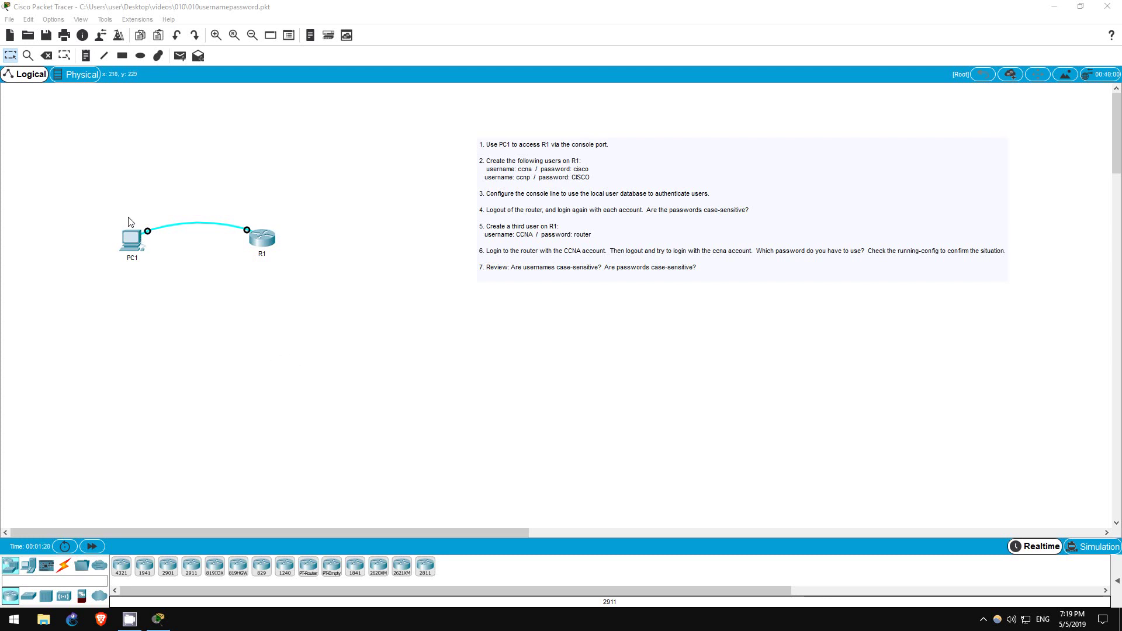
# Open the Terminal application on PC1's Desktop.
pyautogui.moveTo(130, 221); pyautogui.dragTo(263, 258)
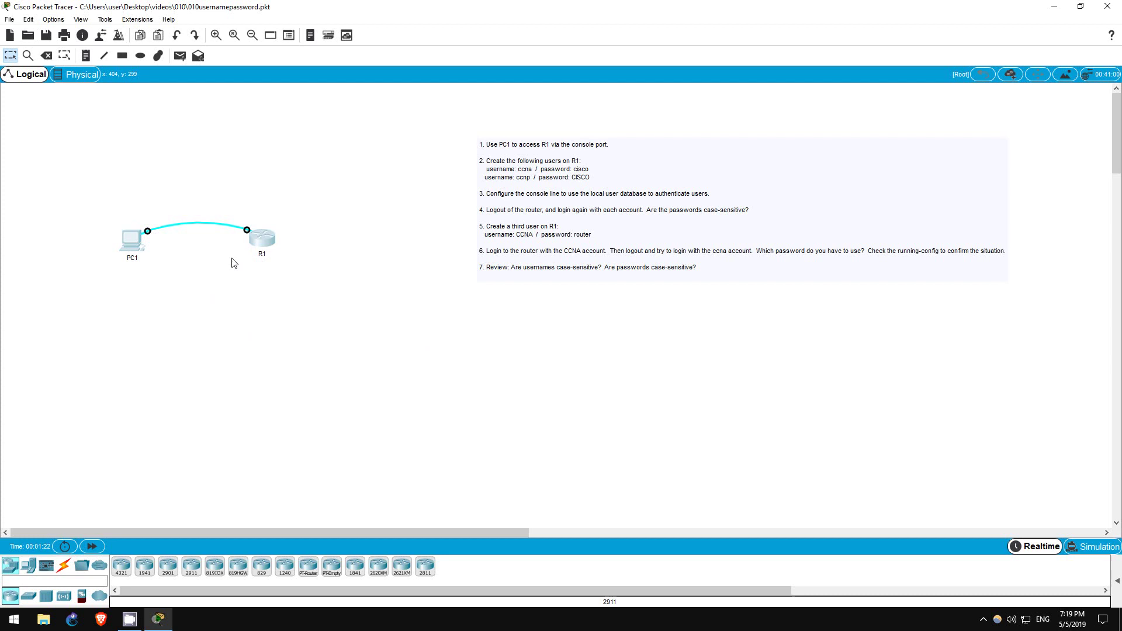
pyautogui.click(161, 272)
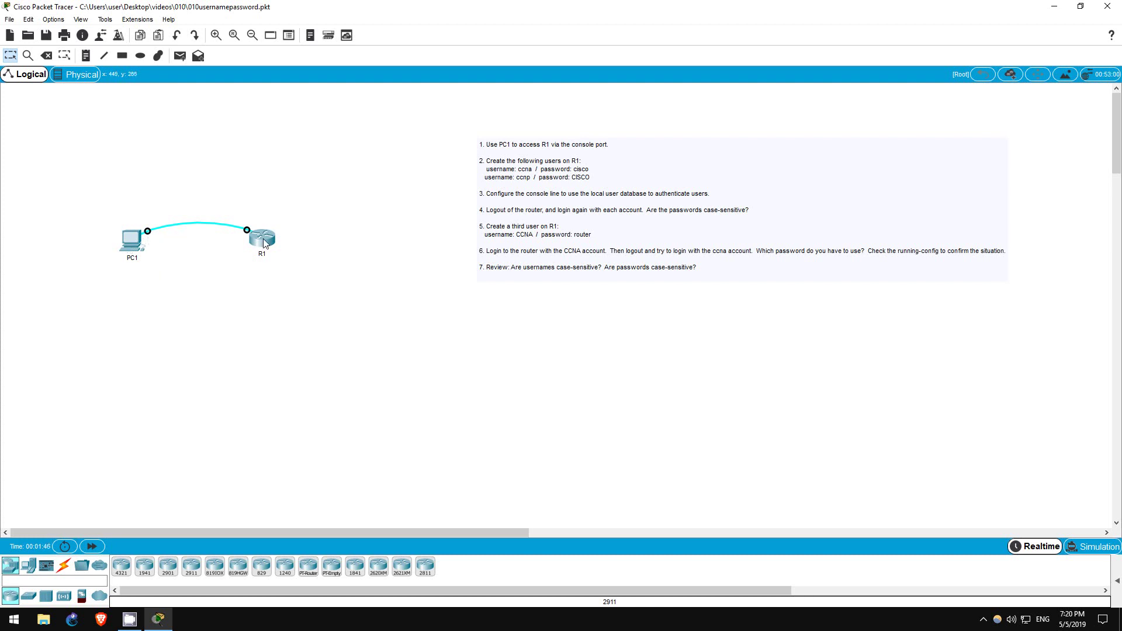
pyautogui.click(139, 251)
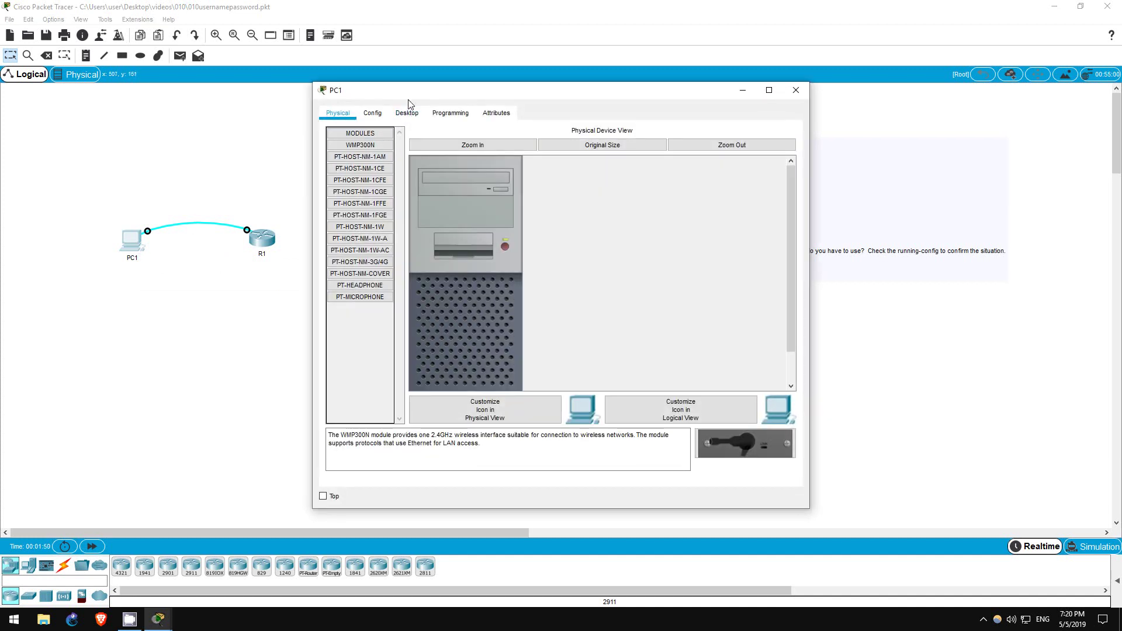
pyautogui.moveTo(408, 94); pyautogui.dragTo(518, 97)
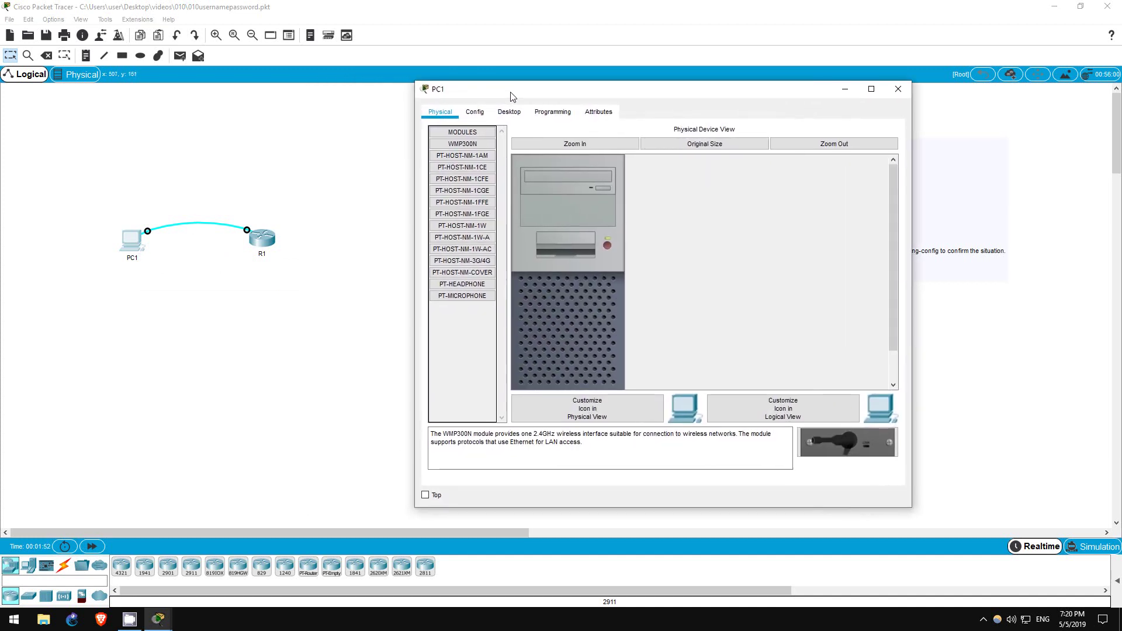
pyautogui.click(509, 113)
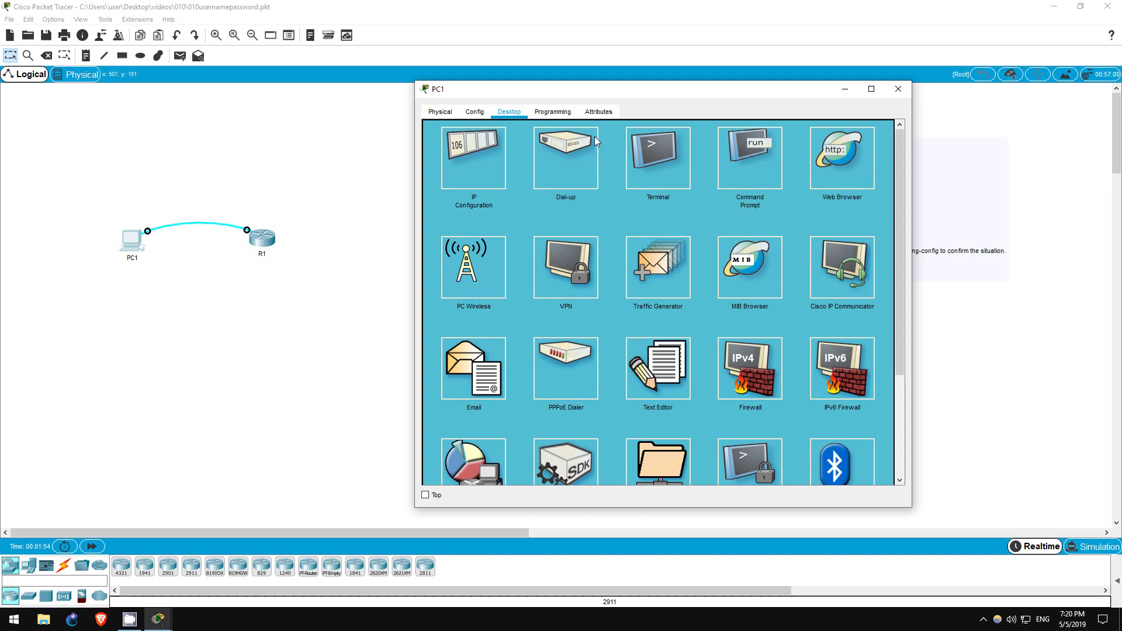
pyautogui.click(643, 166)
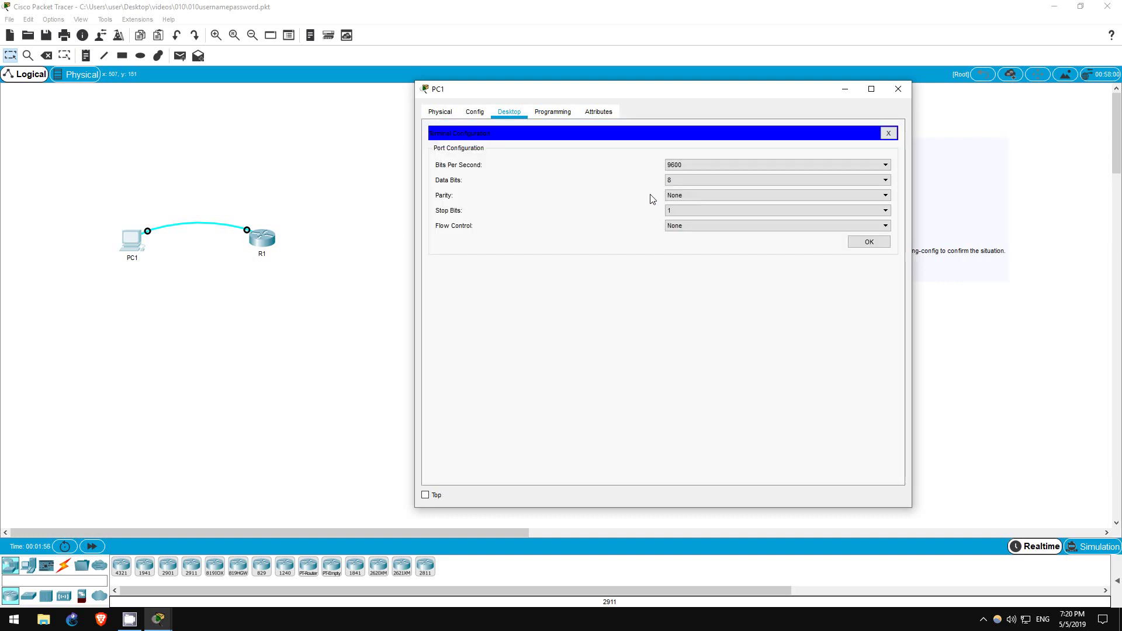
# Accept the default serial settings to reach the R1> prompt, then move PC1's window aside.
pyautogui.click(867, 243)
pyautogui.press('Return')
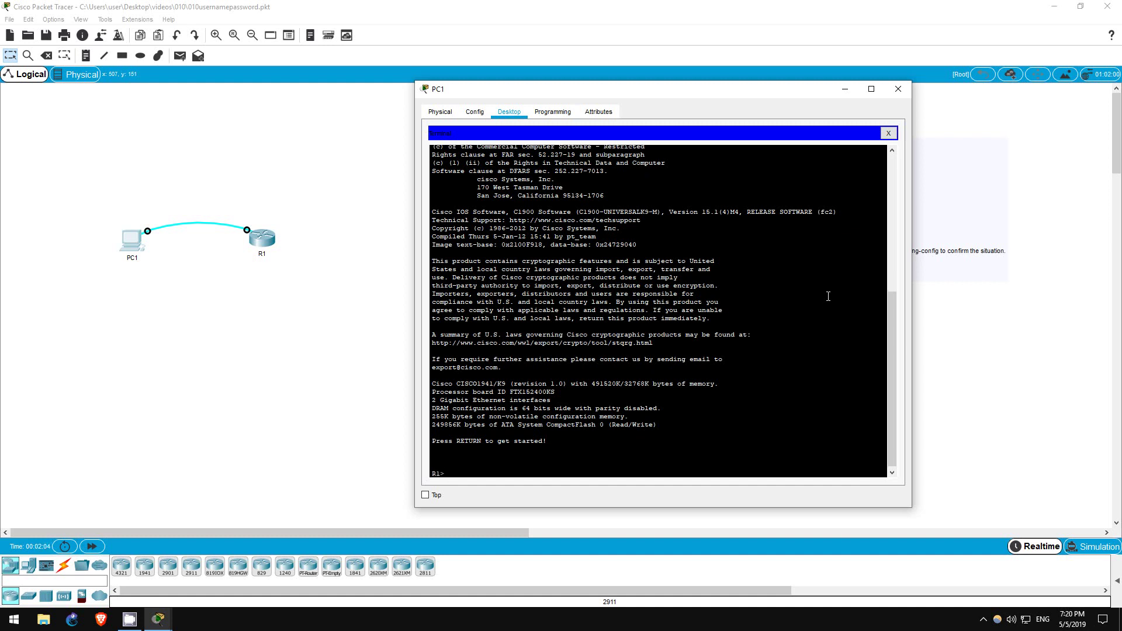
pyautogui.moveTo(799, 97); pyautogui.dragTo(836, 251)
pyautogui.click(475, 163)
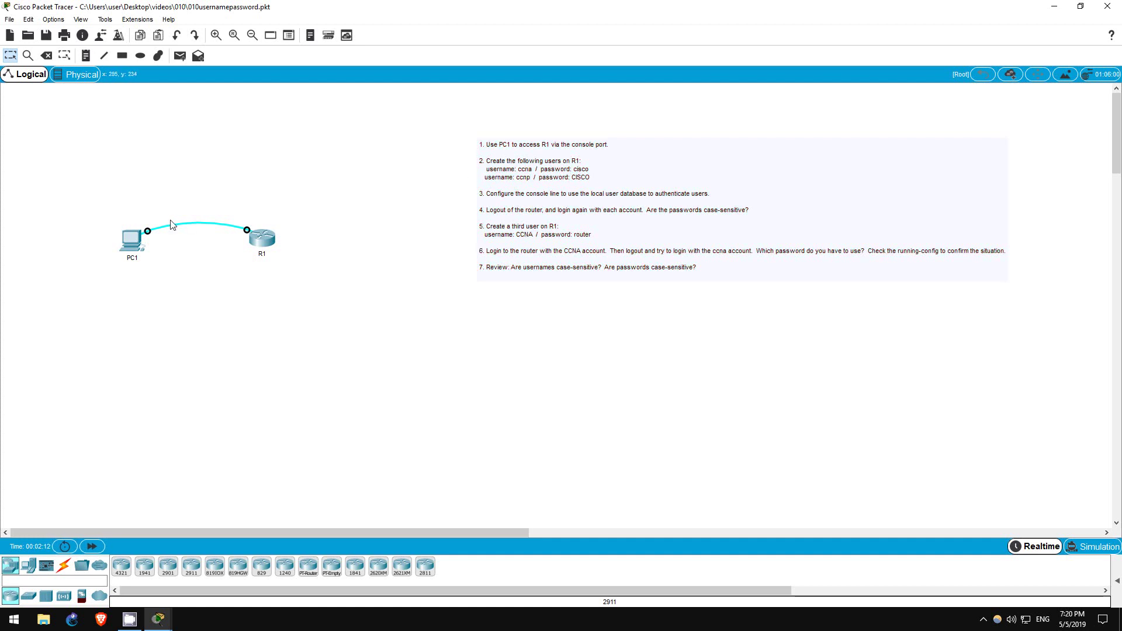
# Bring back PC1's terminal and enter R1's global configuration mode with en and conf t.
pyautogui.click(131, 239)
pyautogui.moveTo(570, 246); pyautogui.dragTo(572, 128)
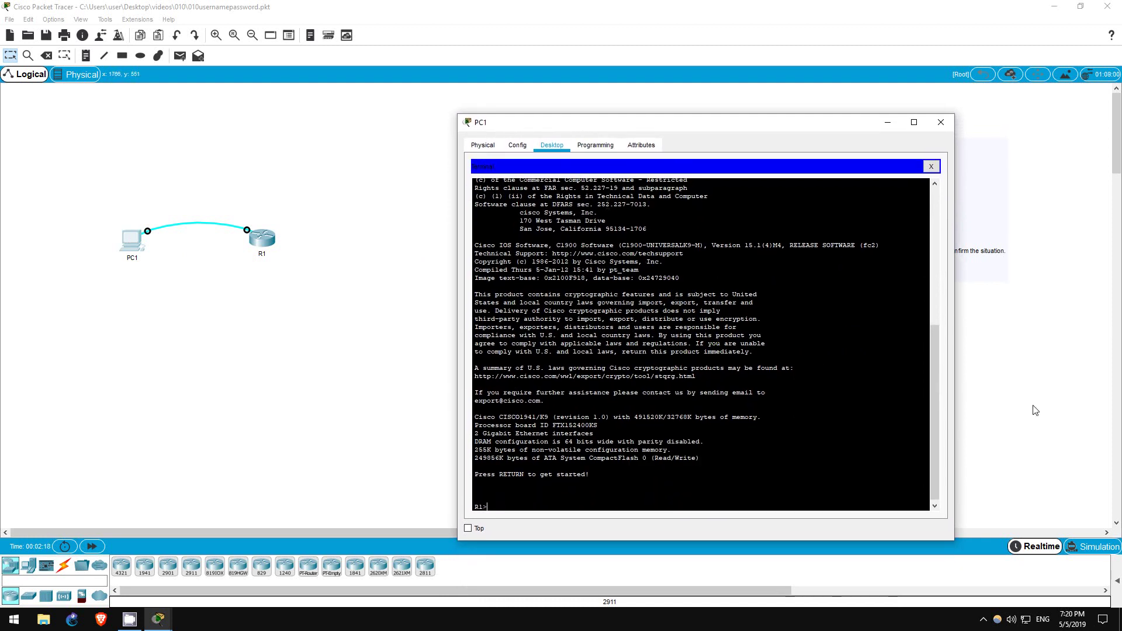
pyautogui.write('en')
pyautogui.press('Return')
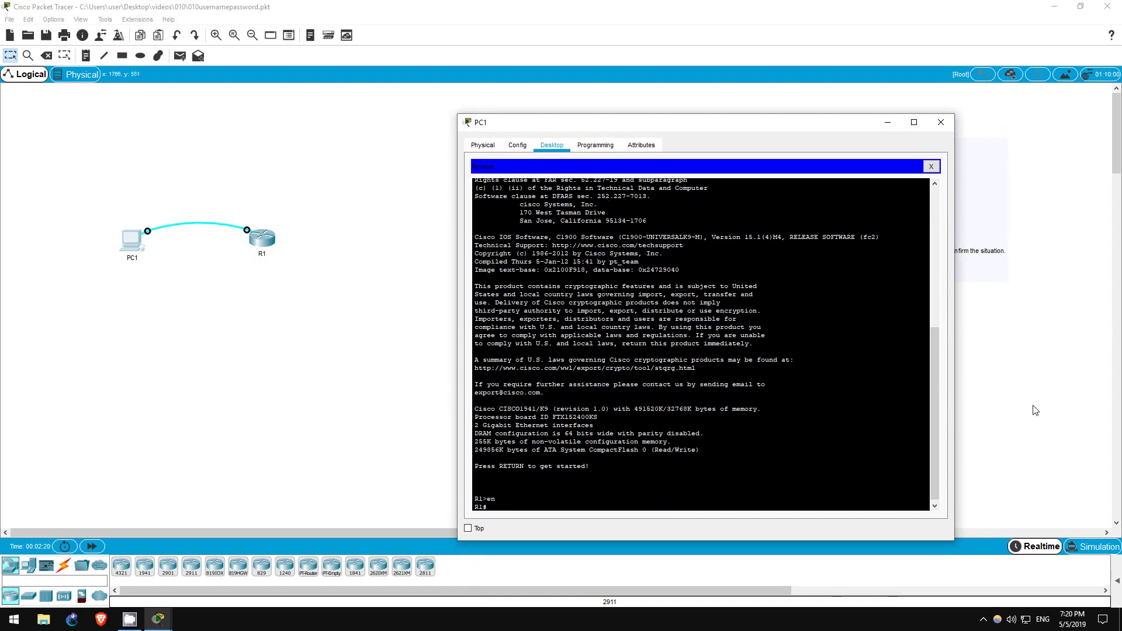
pyautogui.write('conf t')
pyautogui.press('Return')
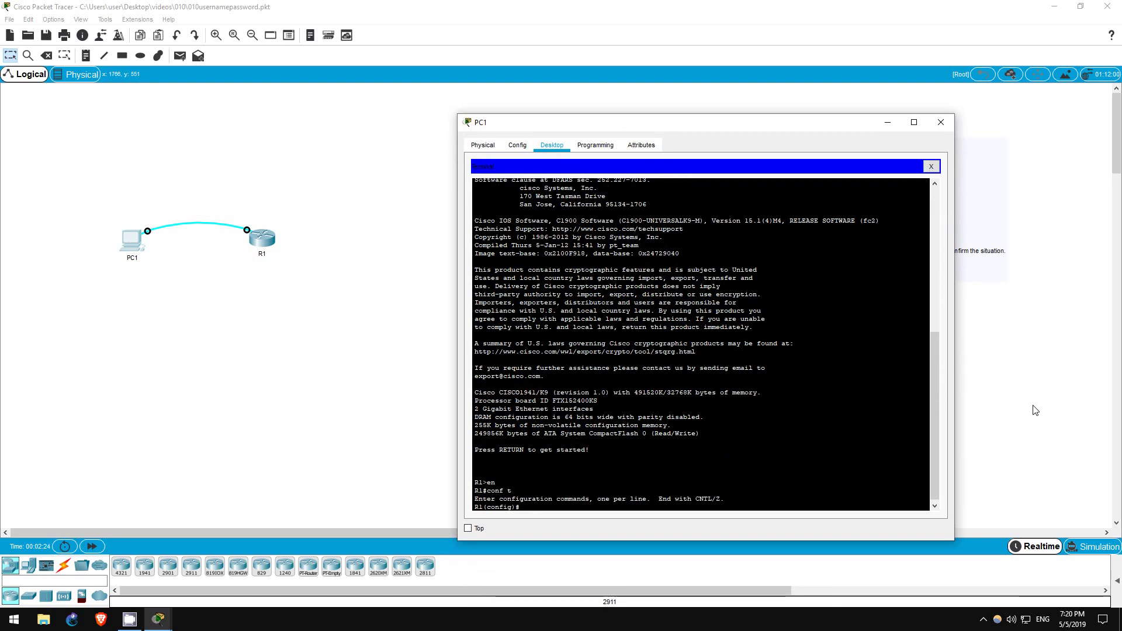
# Create users ccna and ccnp with lowercase and uppercase versions of the same password.
pyautogui.write('username')
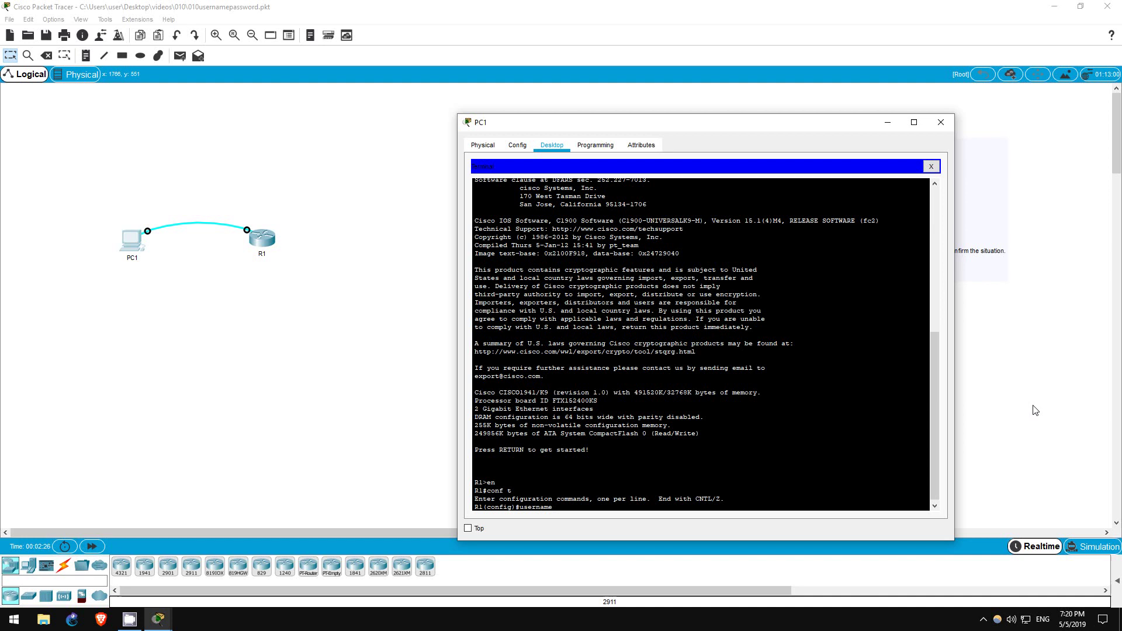
pyautogui.write(' ccna pass')
pyautogui.press('Tab')
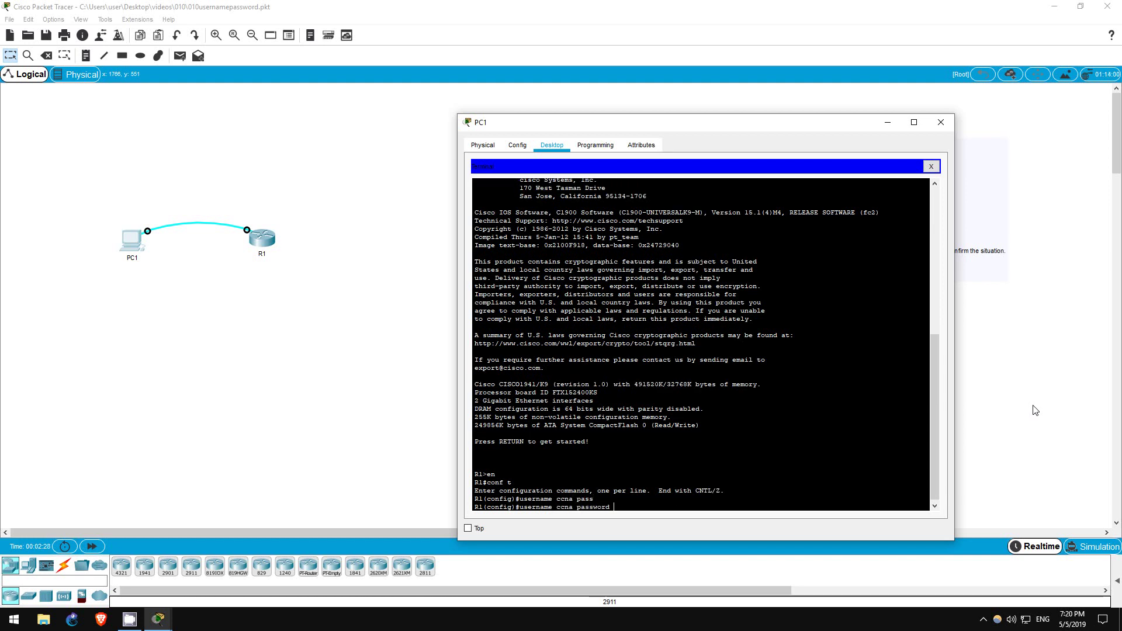
pyautogui.write('cisco')
pyautogui.press('Return')
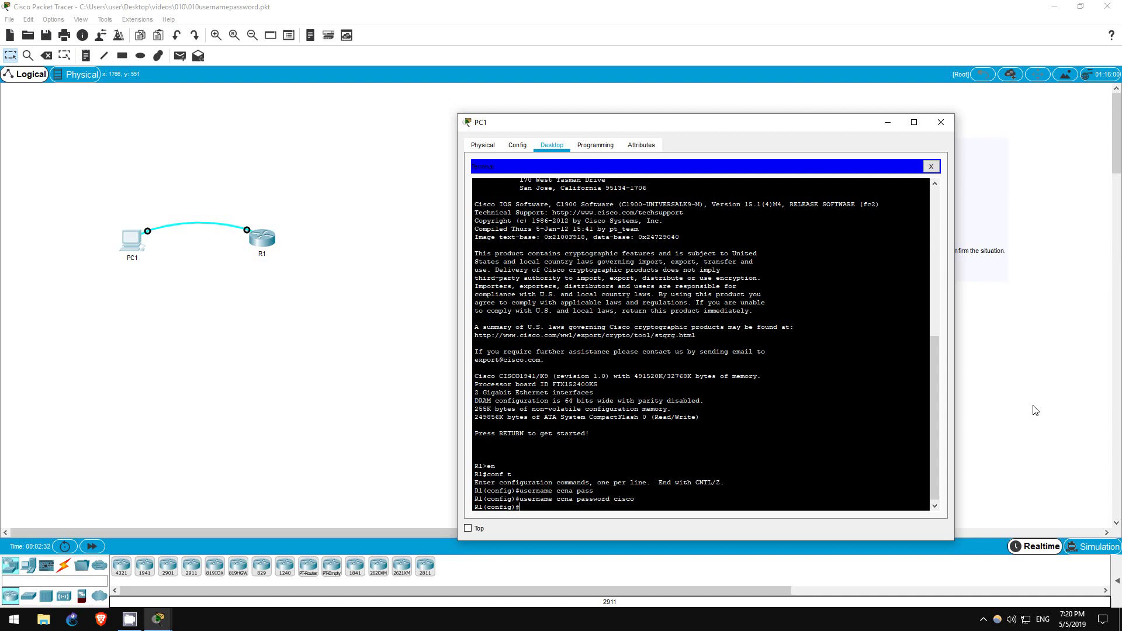
pyautogui.write('username ccnp pas')
pyautogui.press('Tab')
pyautogui.write('CISCO')
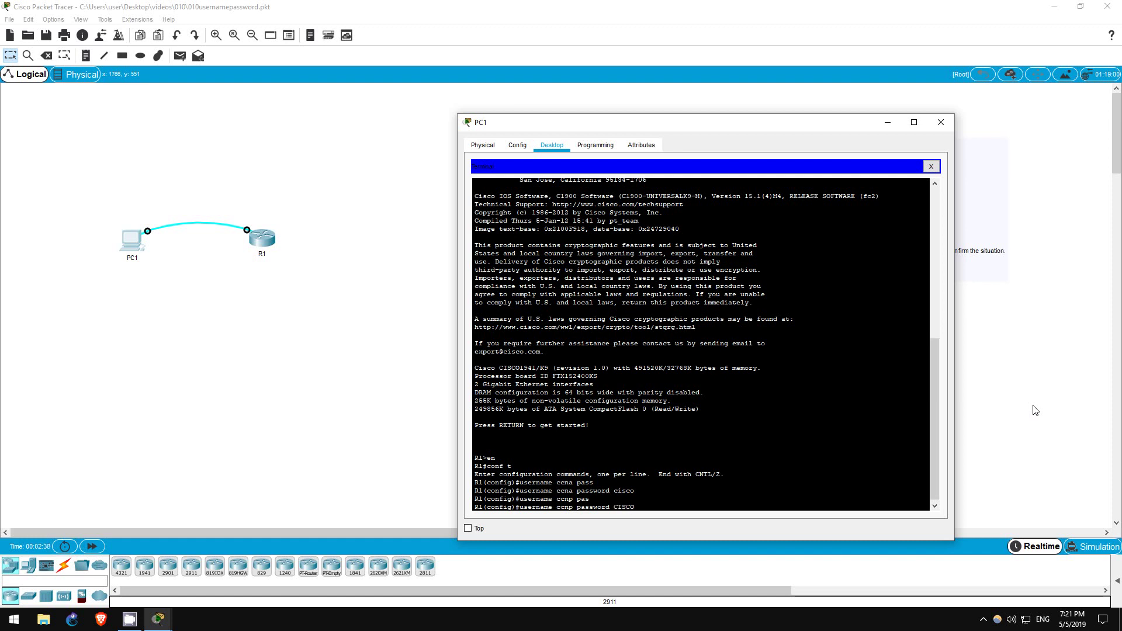
pyautogui.press('Return')
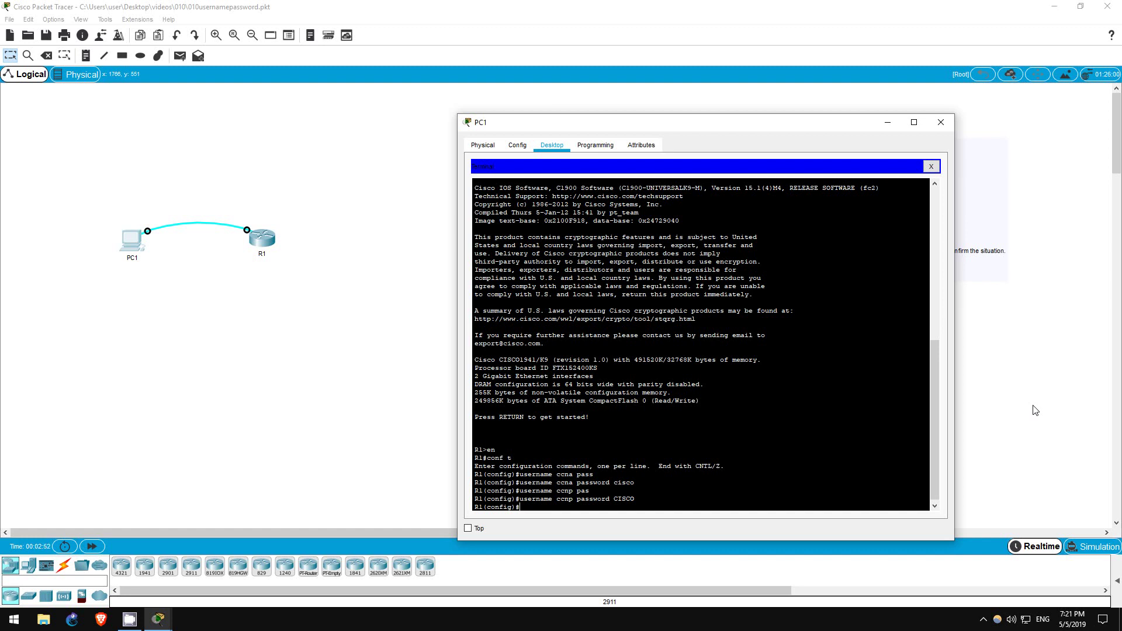
# Apply login local under line console 0 so console logins use local accounts.
pyautogui.write('line console 0')
pyautogui.press('Return')
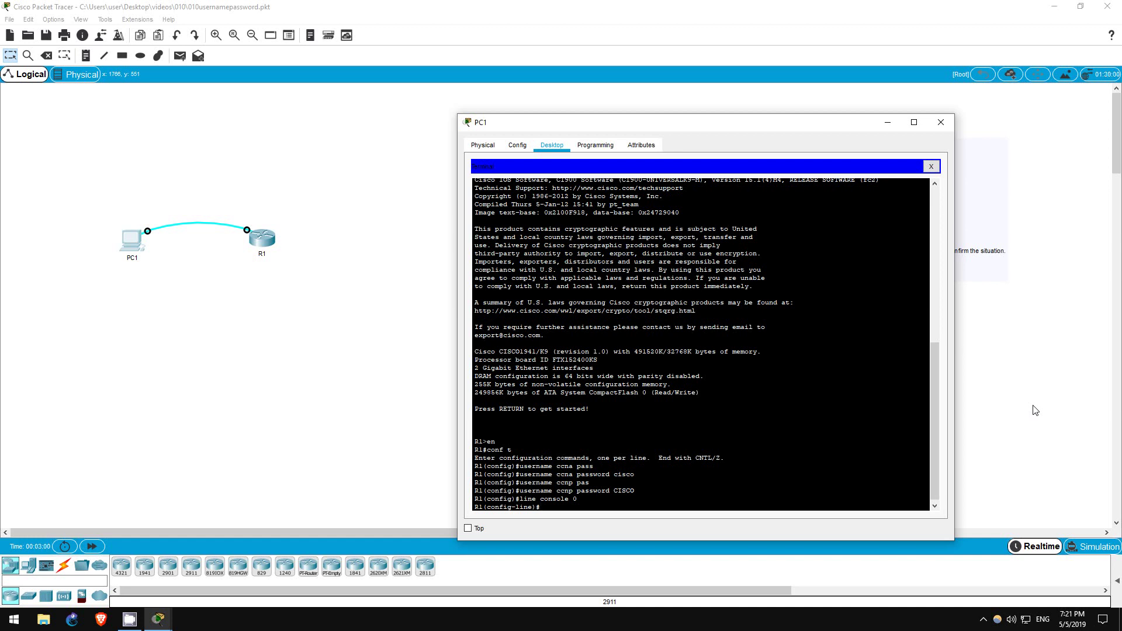
pyautogui.write('login')
pyautogui.write('local')
pyautogui.press('Return')
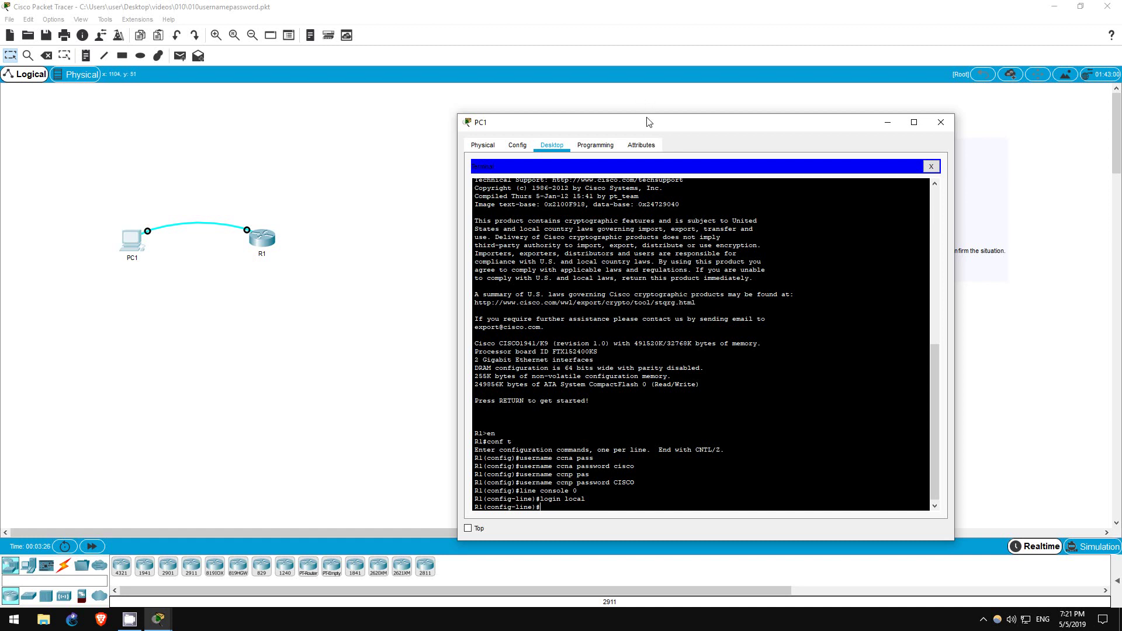
pyautogui.moveTo(651, 123); pyautogui.dragTo(520, 94)
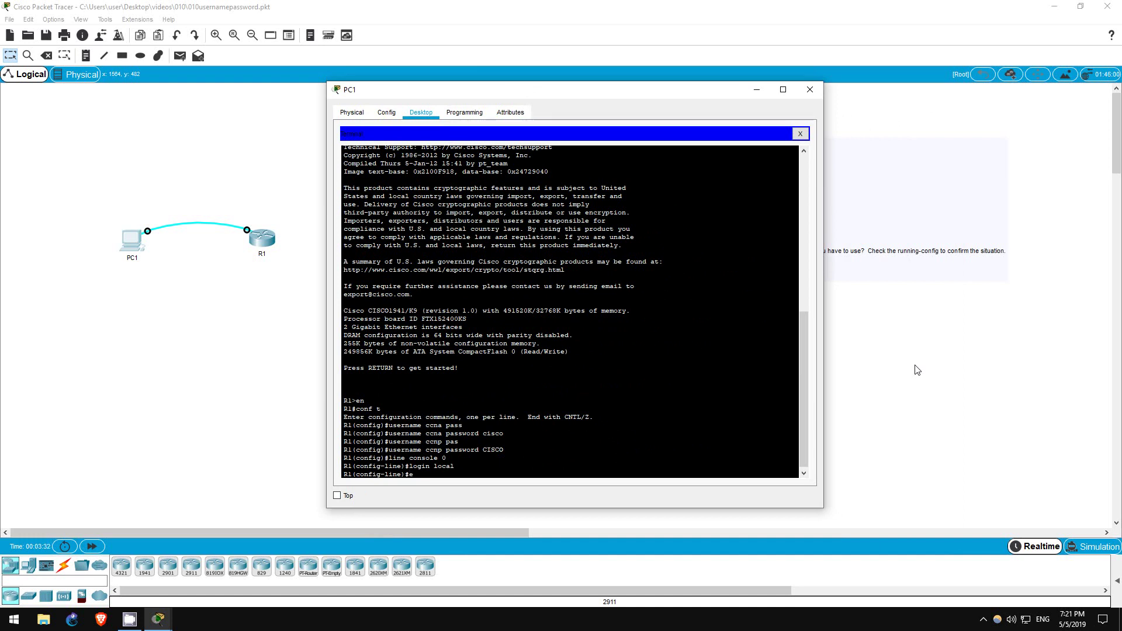
# Leave configuration mode, log out, log back in as ccna, then log out again.
pyautogui.write('end')
pyautogui.press('Return')
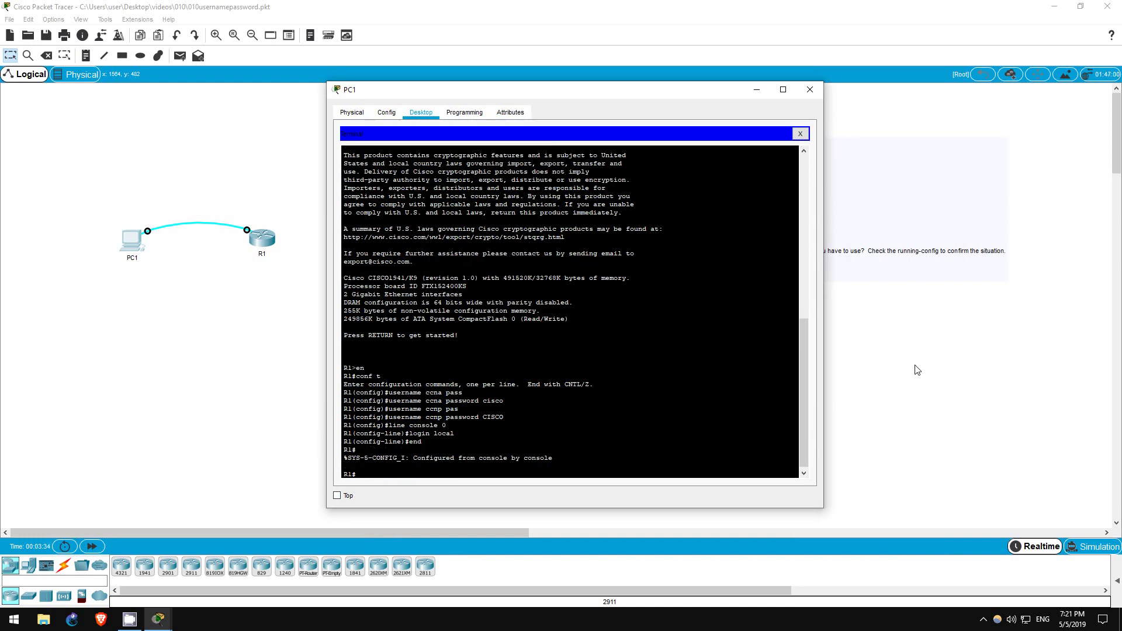
pyautogui.write('logout')
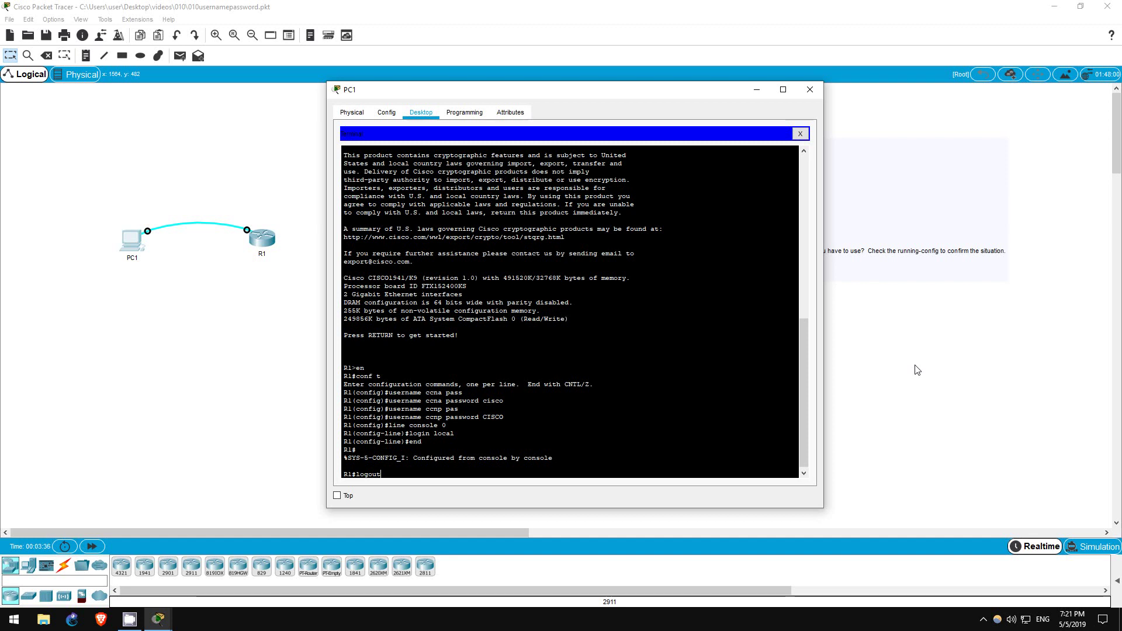
pyautogui.press('Return')
pyautogui.press('Return')
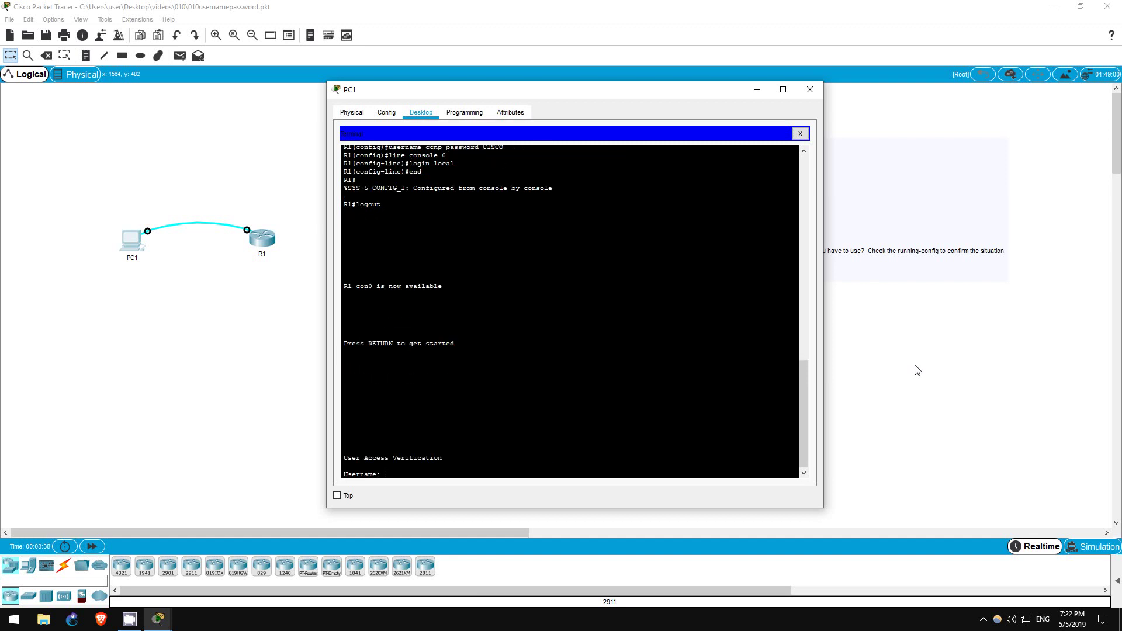
pyautogui.write('ccna')
pyautogui.press('Return')
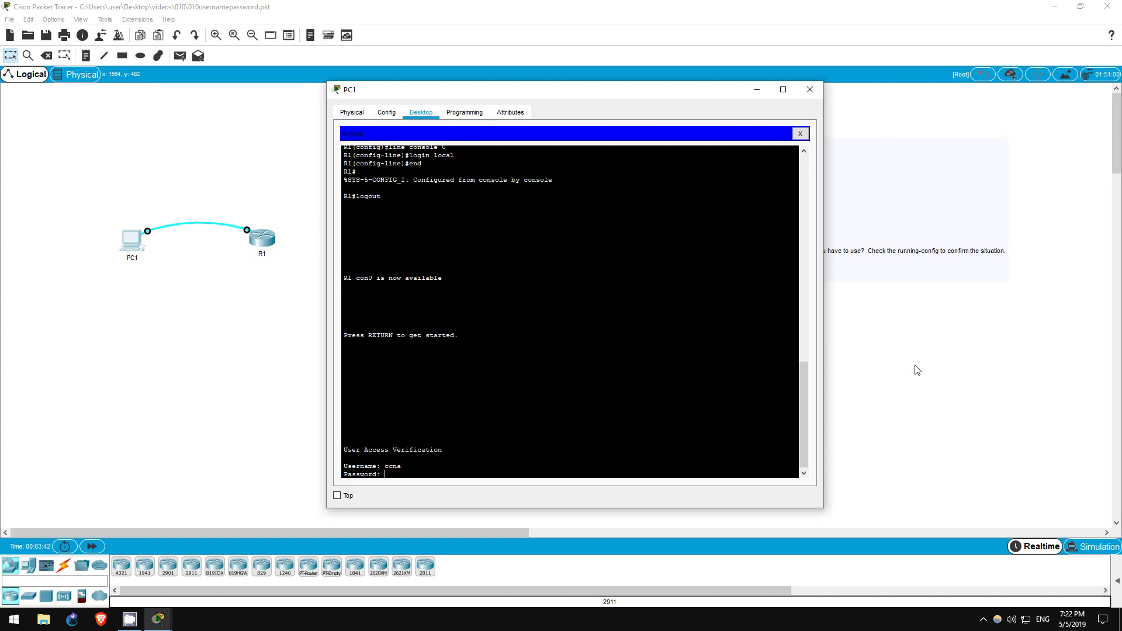
pyautogui.press('Return')
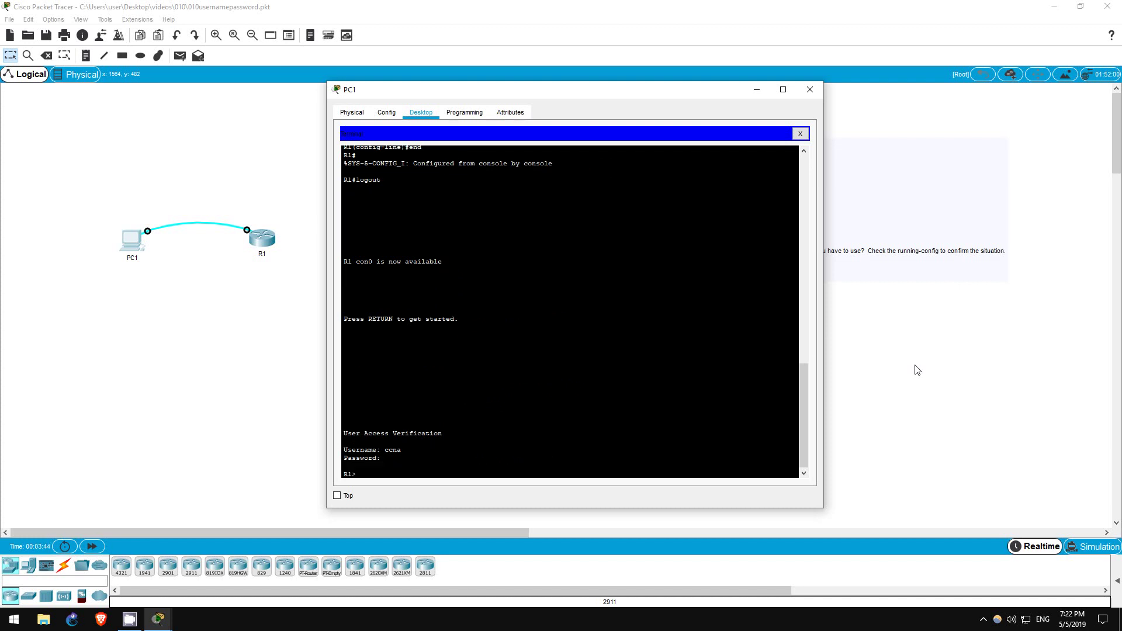
pyautogui.write('logout')
pyautogui.press('Return')
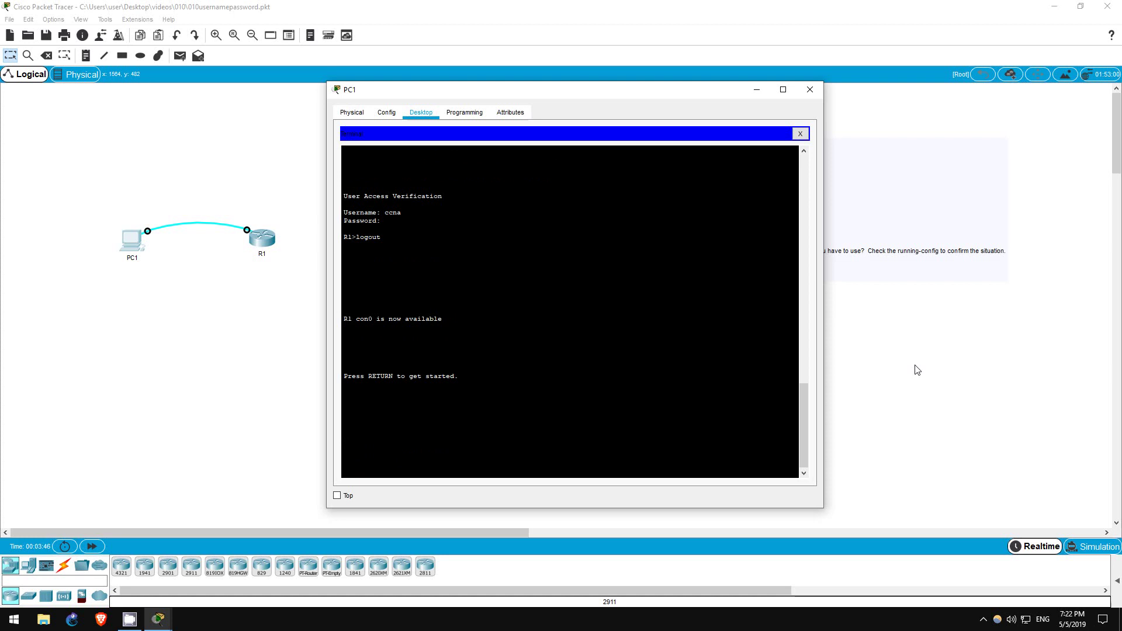
pyautogui.press('Return')
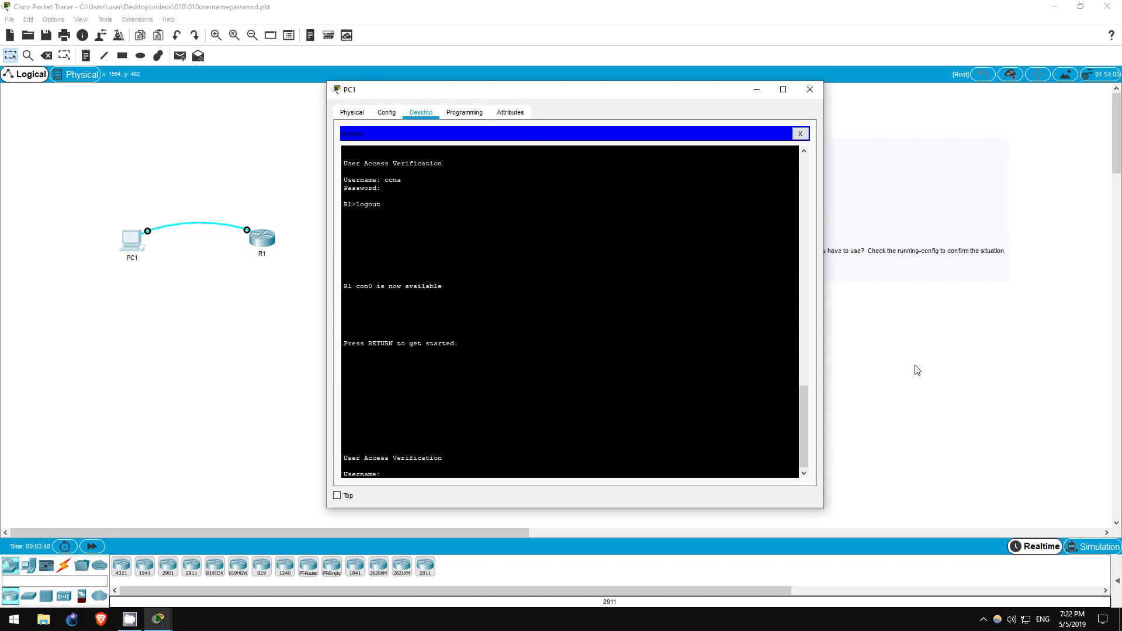
# Log in to R1 as uppercase CCNA with its password, then log out.
pyautogui.write('CCNA')
pyautogui.press('Return')
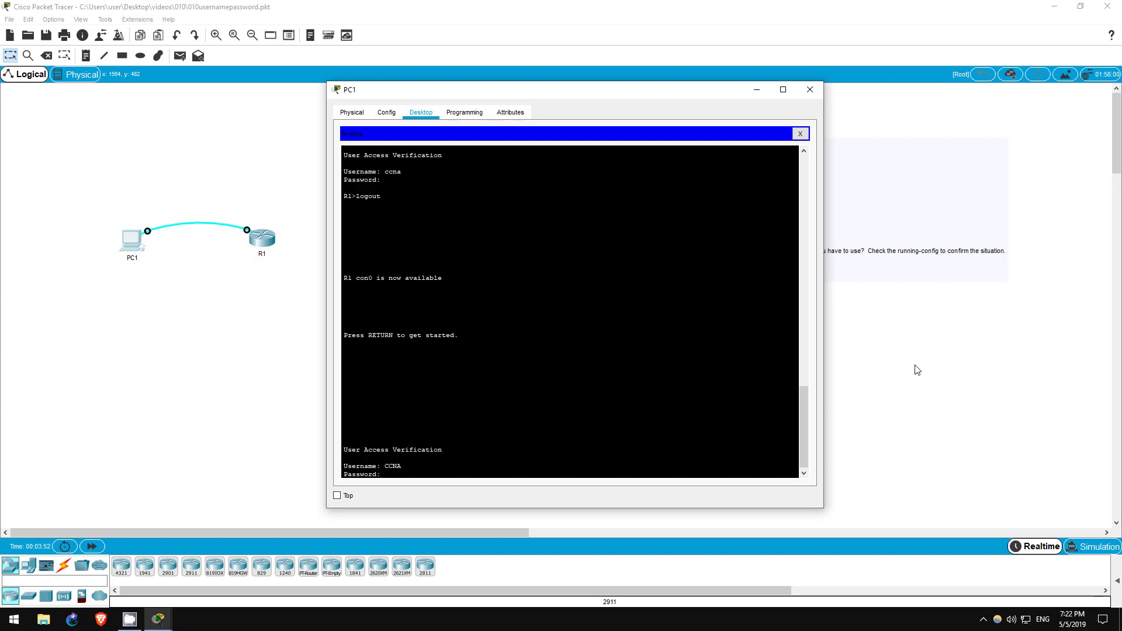
pyautogui.press('Return')
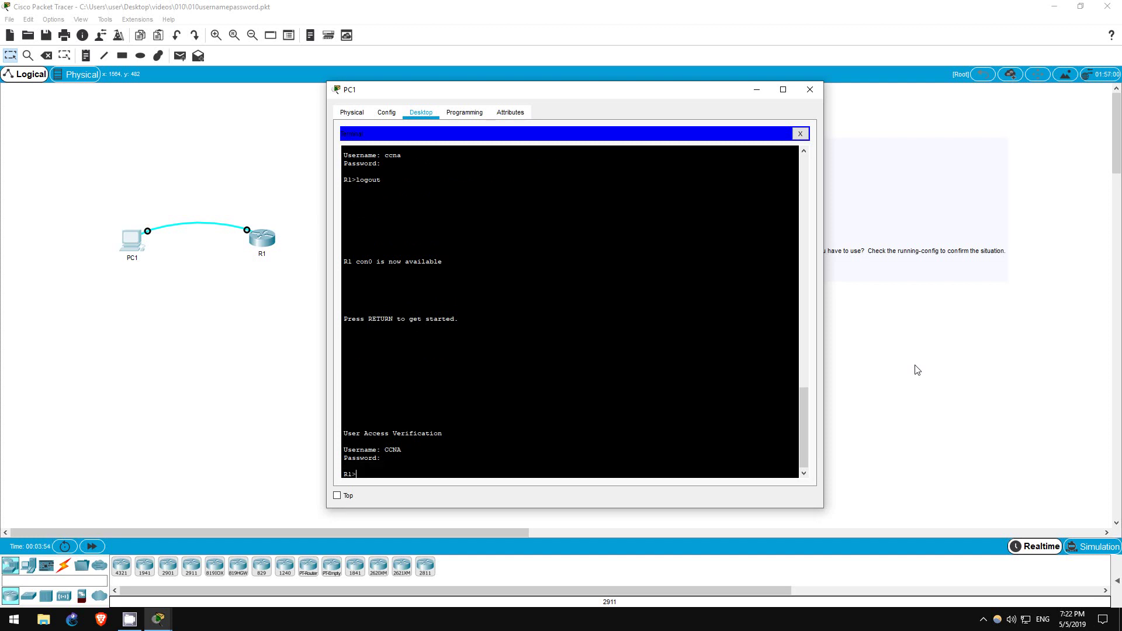
pyautogui.write('logout')
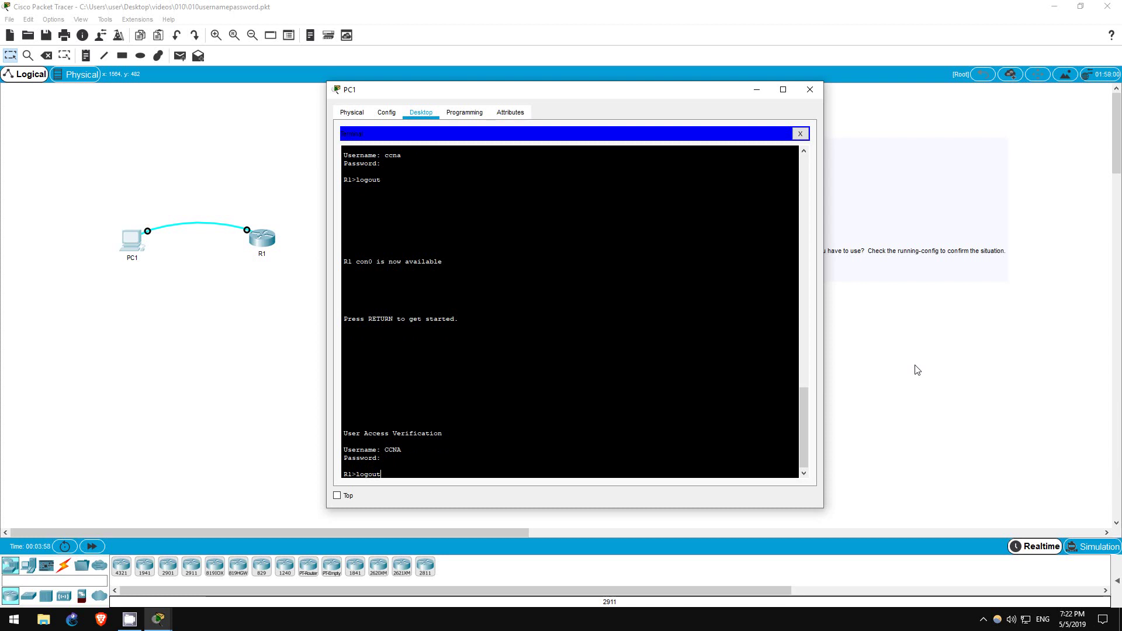
pyautogui.press('Return')
pyautogui.press('Return')
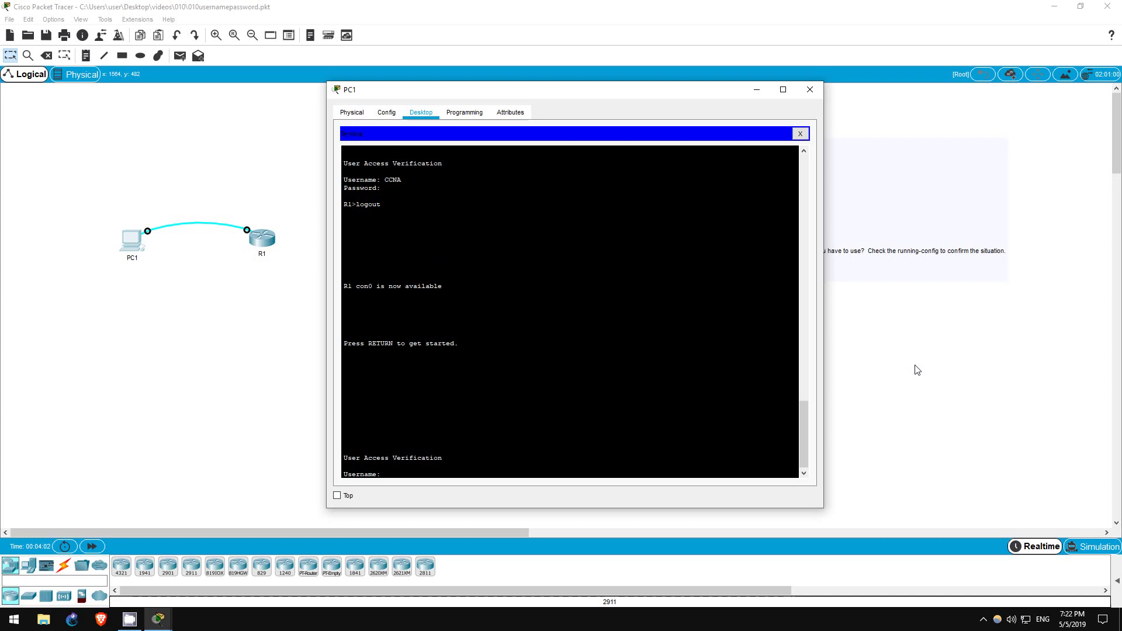
# Attempt two lowercase ccna logins, each rejected with % Login invalid.
pyautogui.write('ccna')
pyautogui.press('Return')
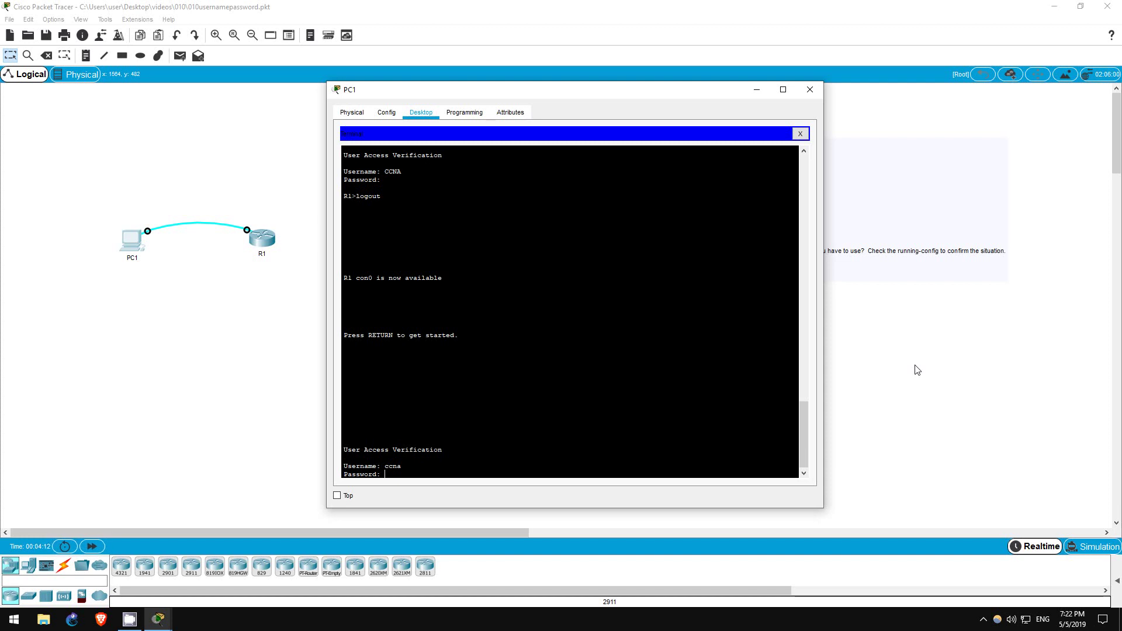
pyautogui.press('Return')
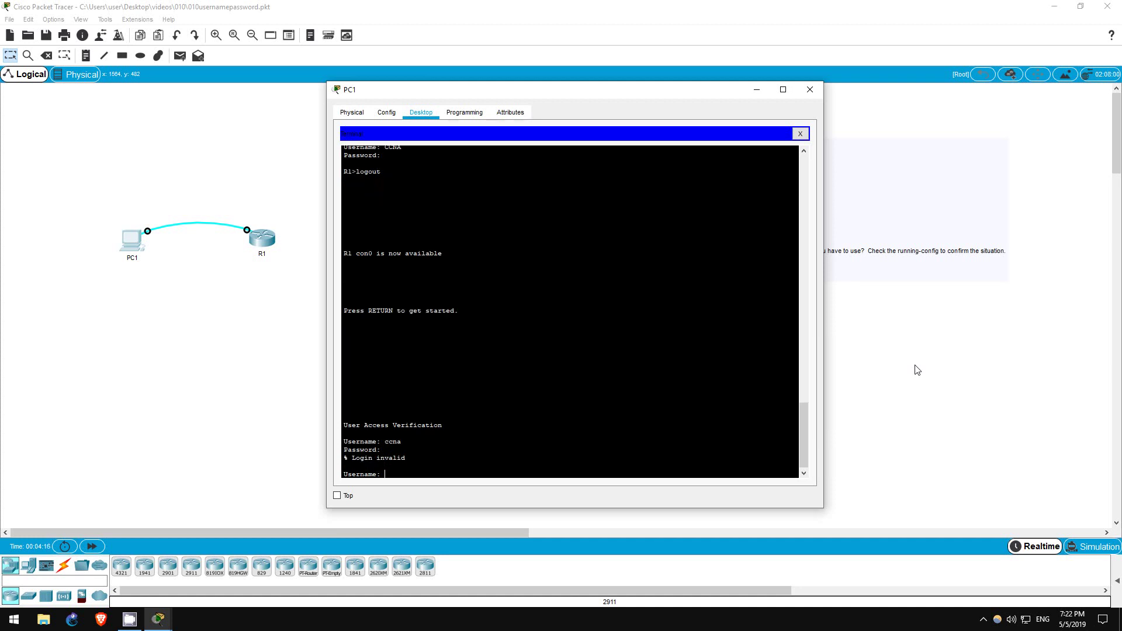
pyautogui.write('ccna')
pyautogui.press('Return')
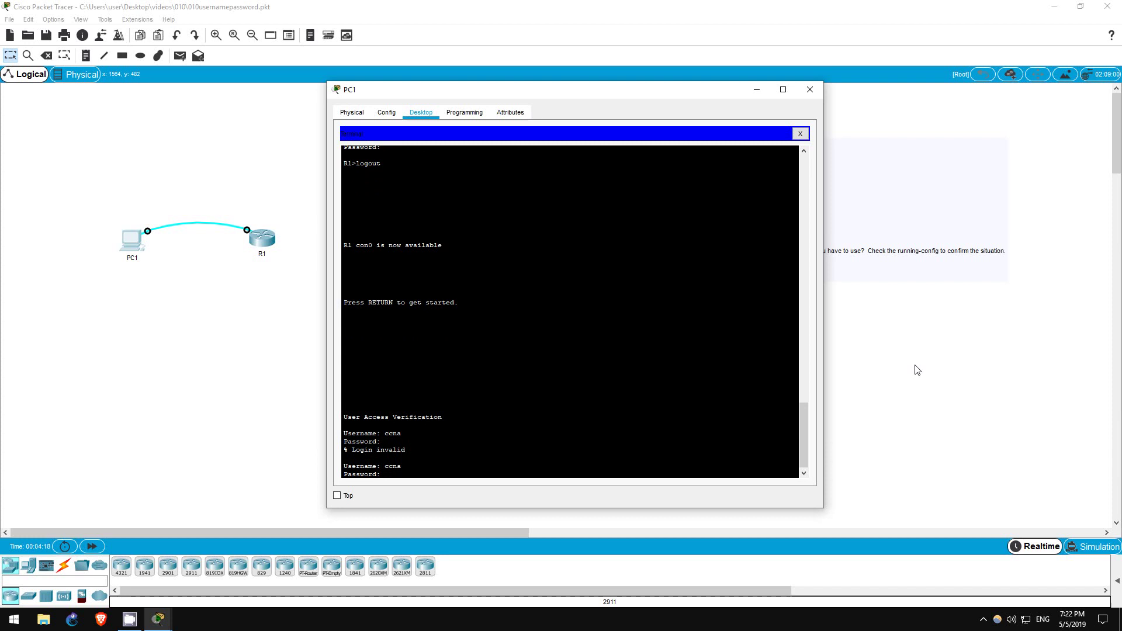
pyautogui.press('Return')
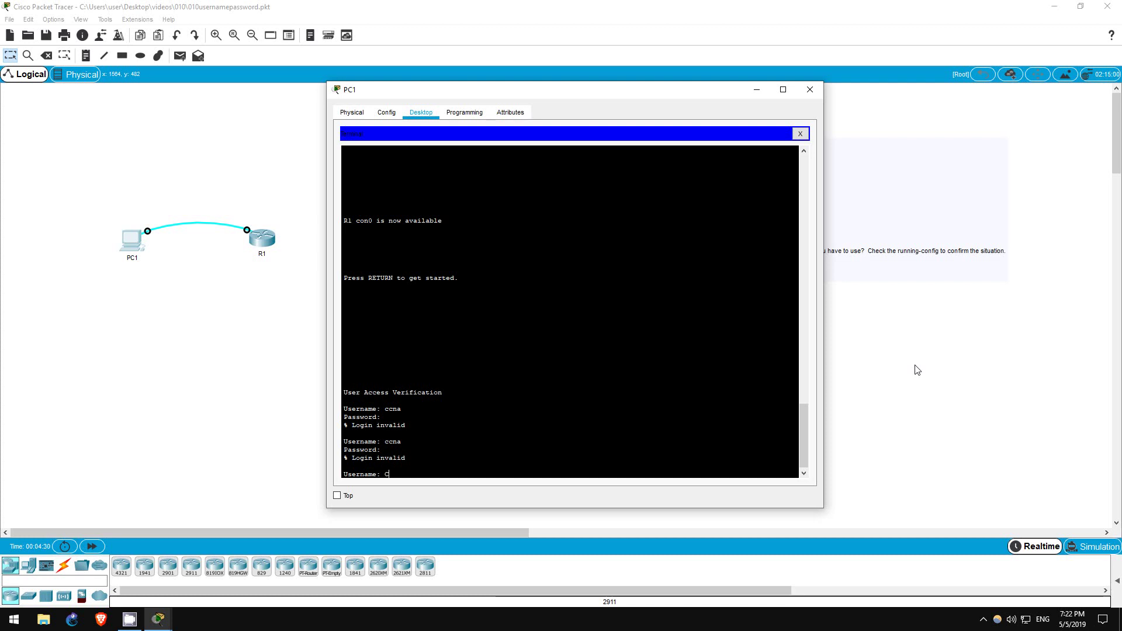
# Log in as CcNp, log out, then try logging in as lowercase ccnp.
pyautogui.write('CcNp')
pyautogui.press('Return')
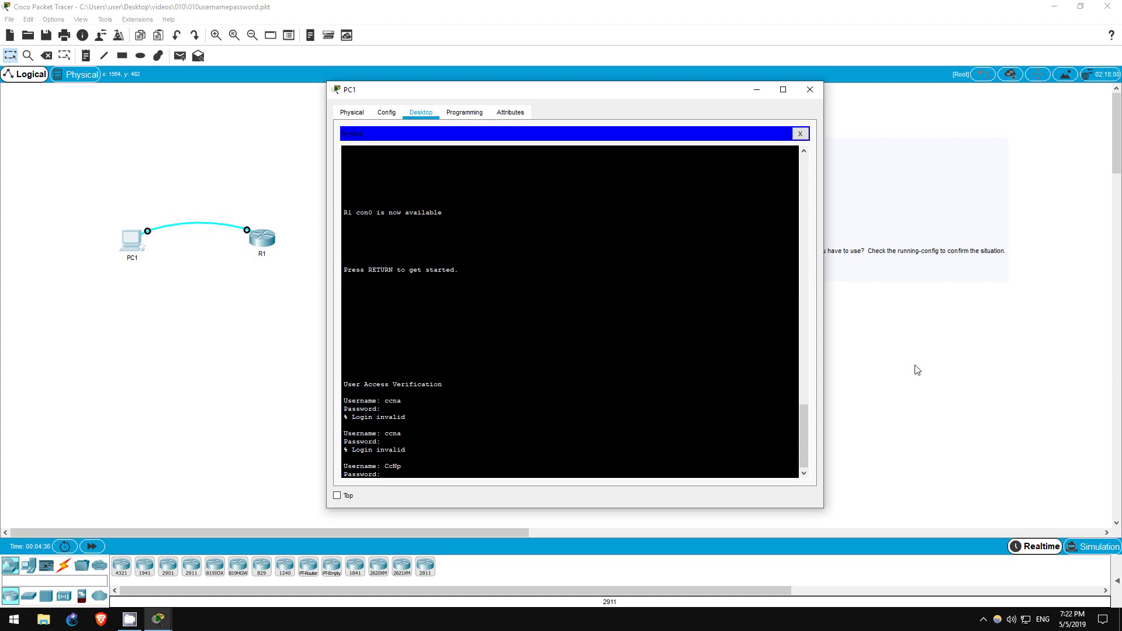
pyautogui.press('Return')
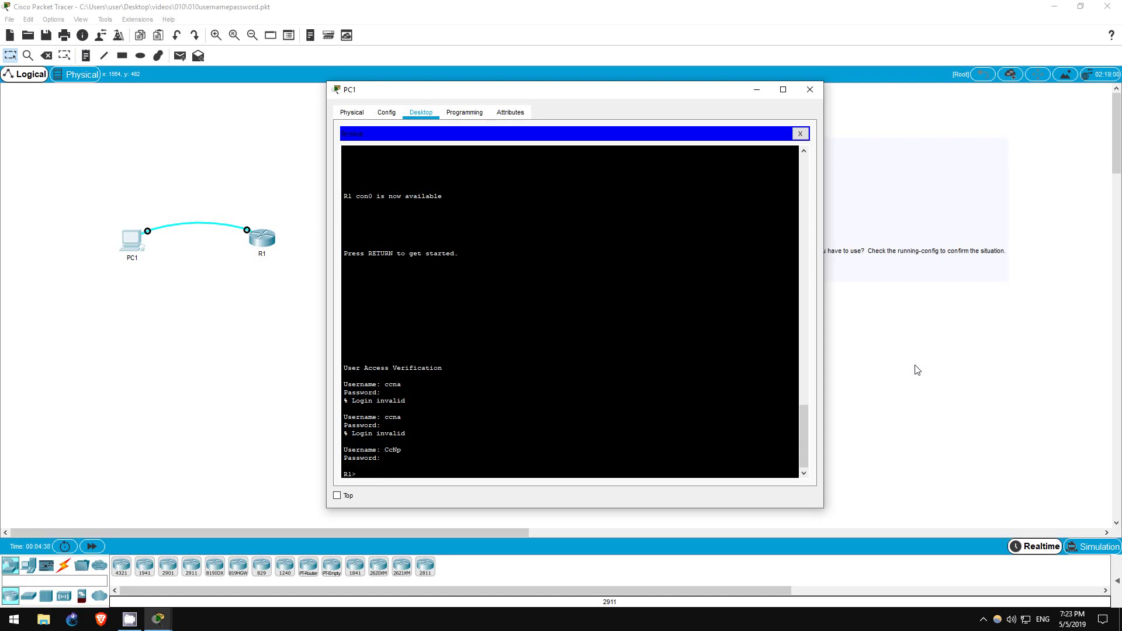
pyautogui.write('logout')
pyautogui.press('Return')
pyautogui.press('Return')
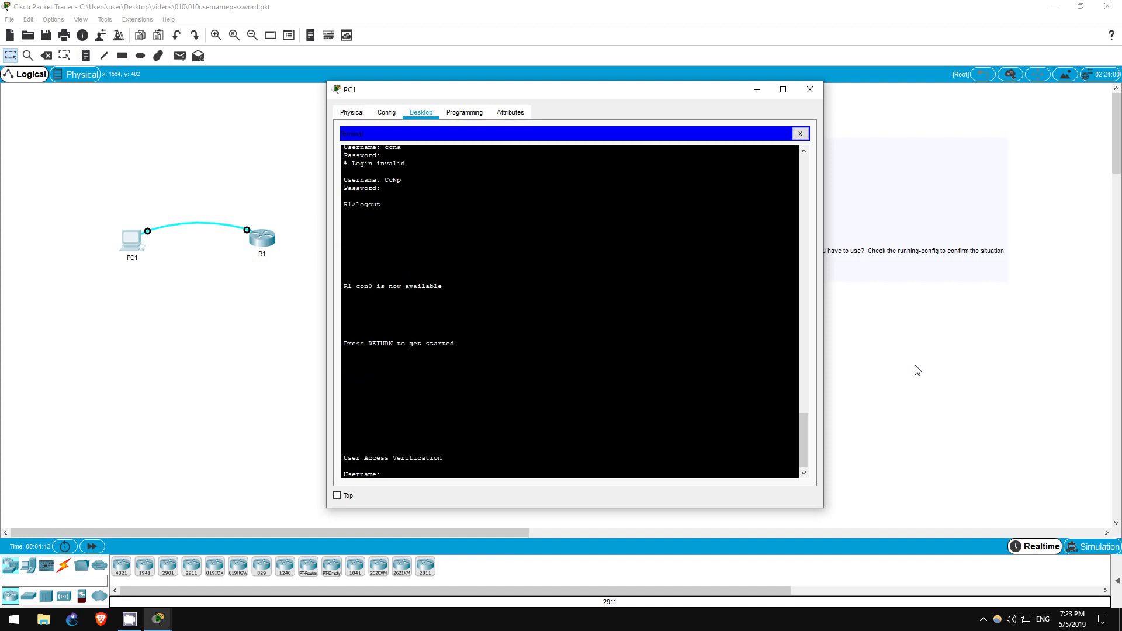
pyautogui.write('ccnp')
pyautogui.press('Return')
pyautogui.press('Return')
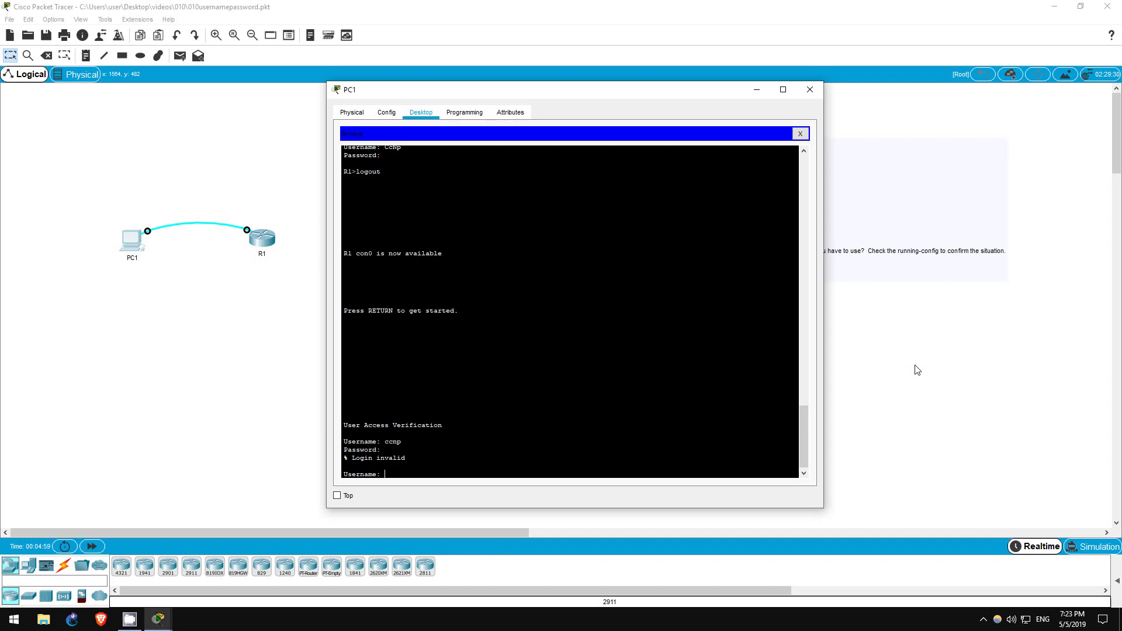
# Log in as ccna, run en and sh run, and highlight both username lines.
pyautogui.write('cna')
pyautogui.press('Return')
pyautogui.press('Return')
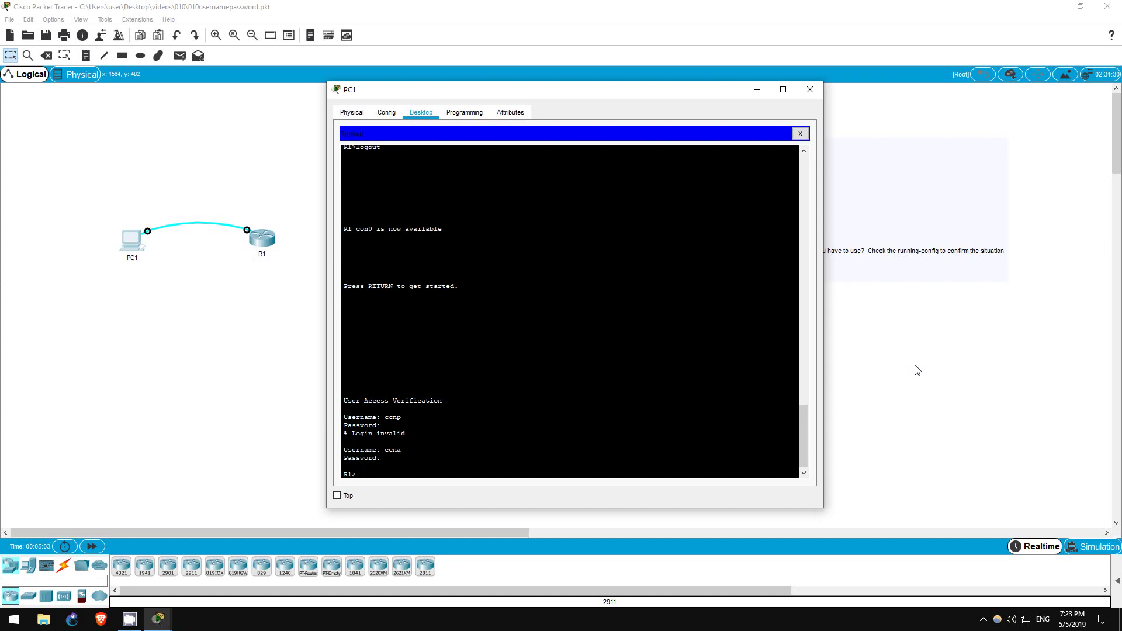
pyautogui.write('en')
pyautogui.press('Return')
pyautogui.write('sh run')
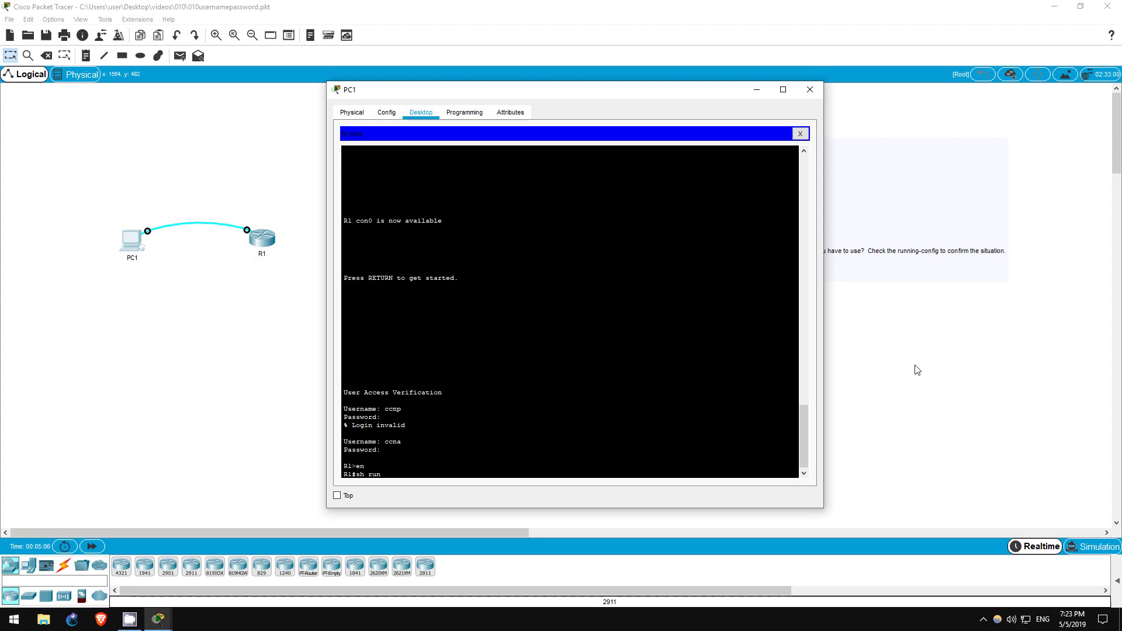
pyautogui.press('Return')
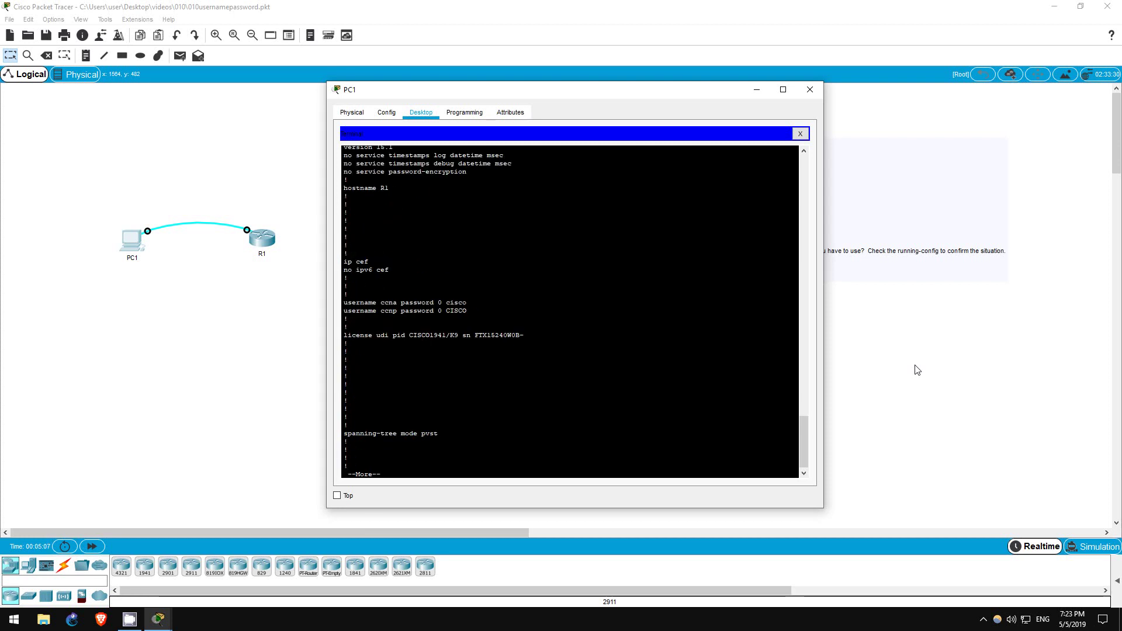
pyautogui.press('q')
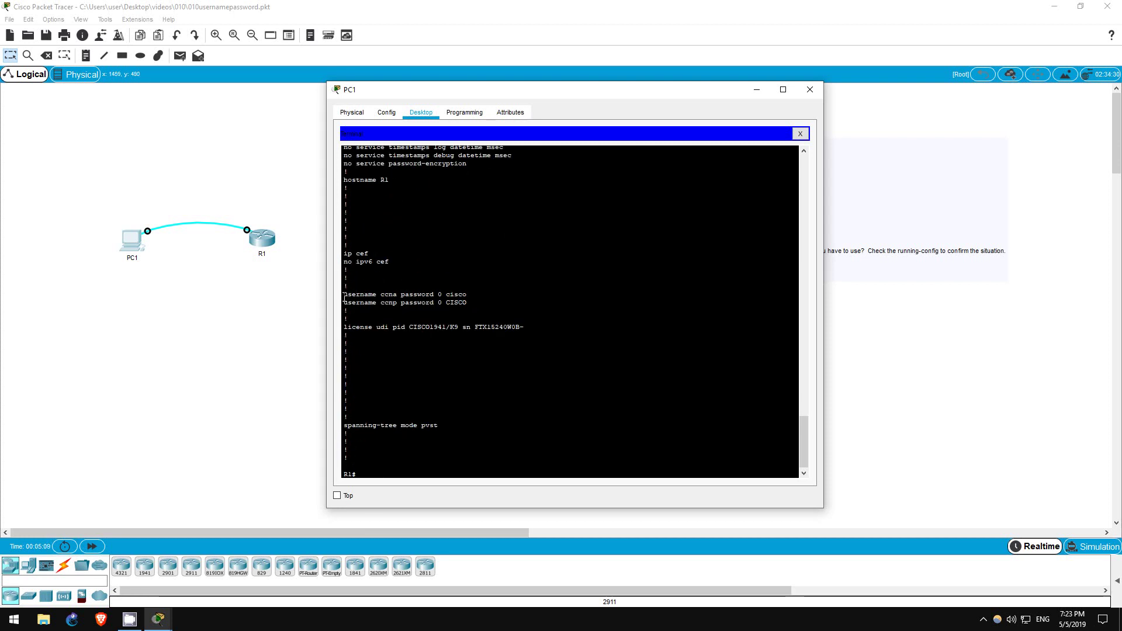
pyautogui.moveTo(344, 294); pyautogui.dragTo(470, 310)
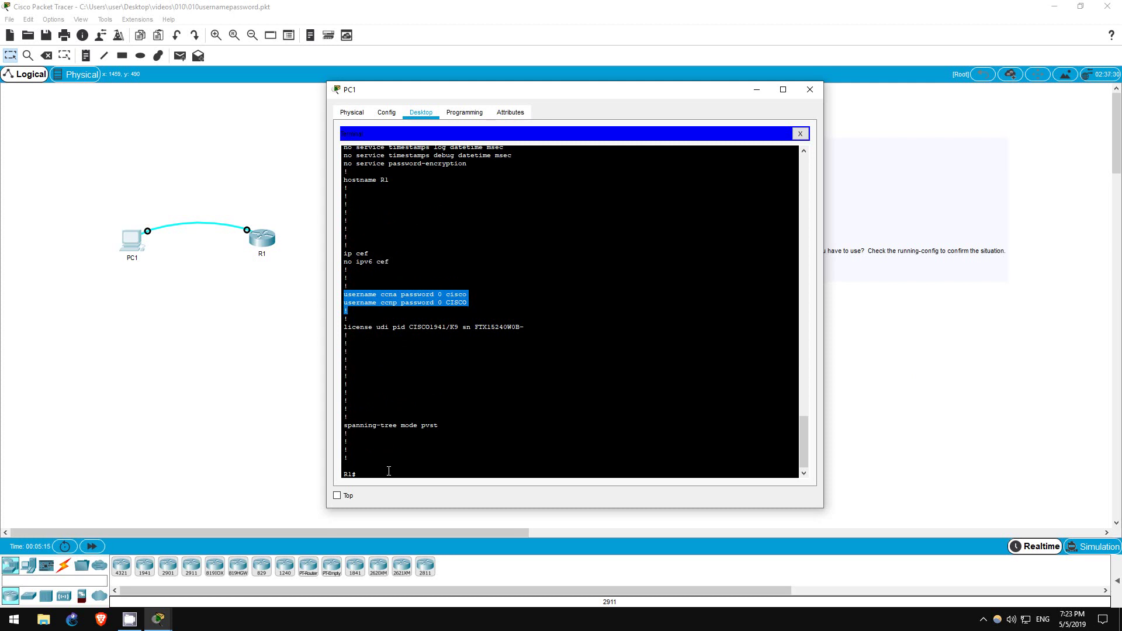
# In conf t, re-add user CCNA with a new password.
pyautogui.click(368, 295)
pyautogui.moveTo(345, 294); pyautogui.dragTo(409, 295)
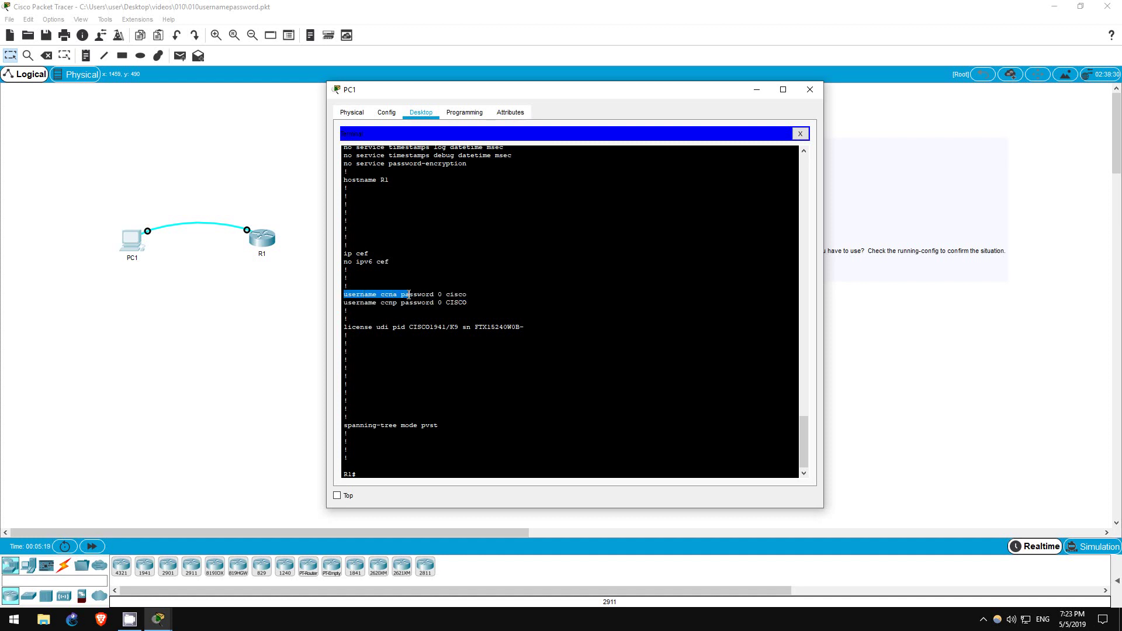
pyautogui.click(393, 473)
pyautogui.write('conf t')
pyautogui.press('Return')
pyautogui.write('username')
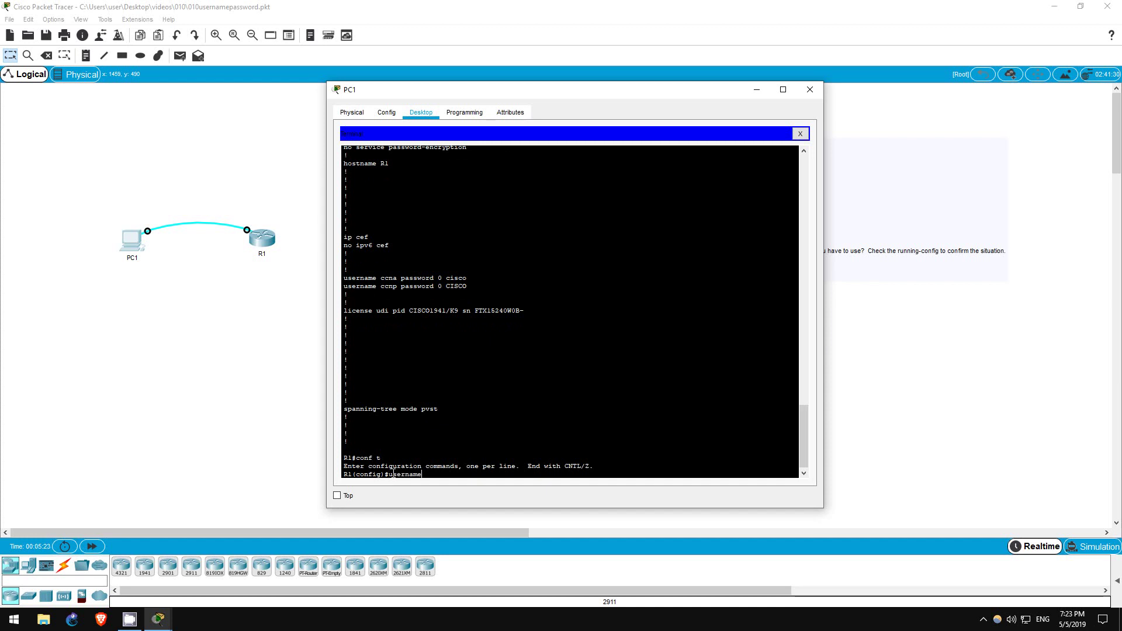
pyautogui.write(' CCNA pass router')
pyautogui.press('Return')
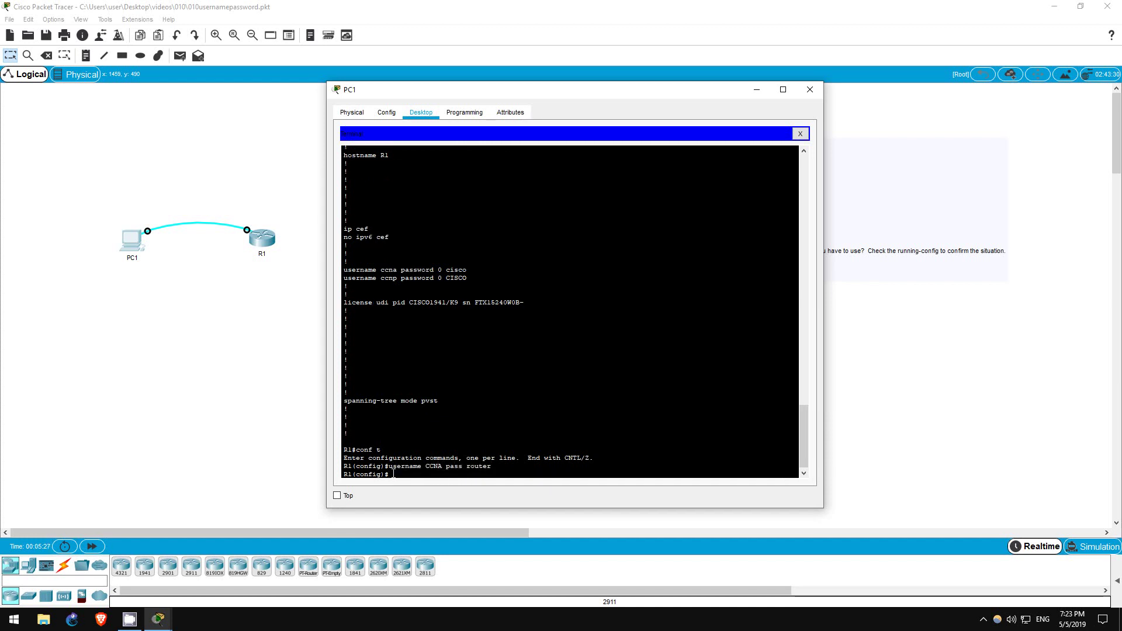
# Run do sh run and highlight the ccna username line showing its changed password.
pyautogui.write('do sh run')
pyautogui.press('Return')
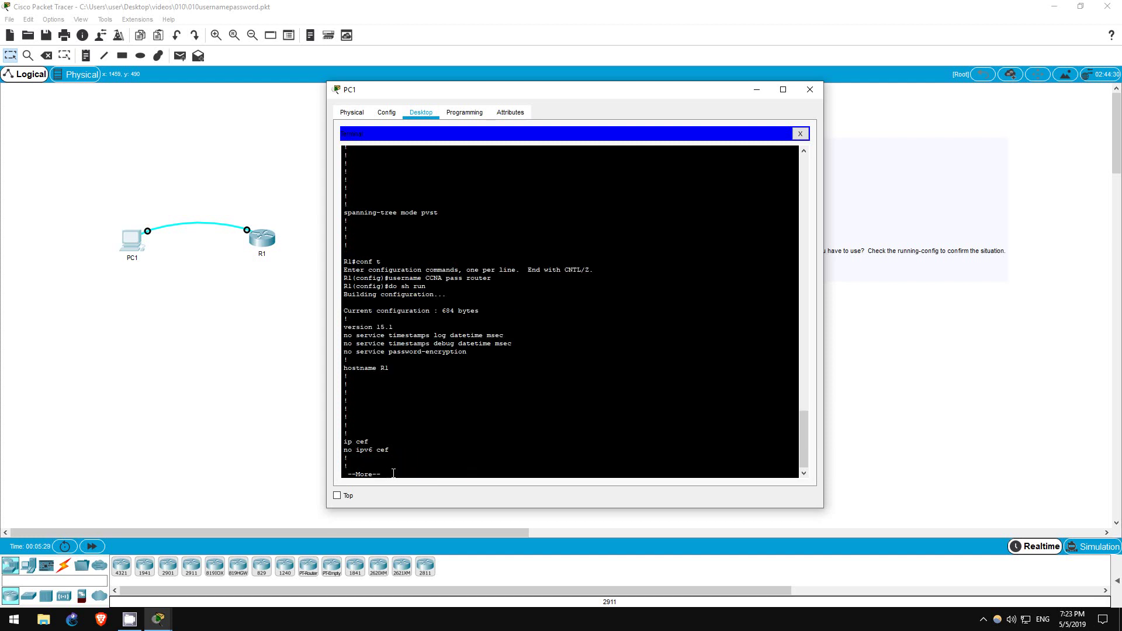
pyautogui.press('space')
pyautogui.press('q')
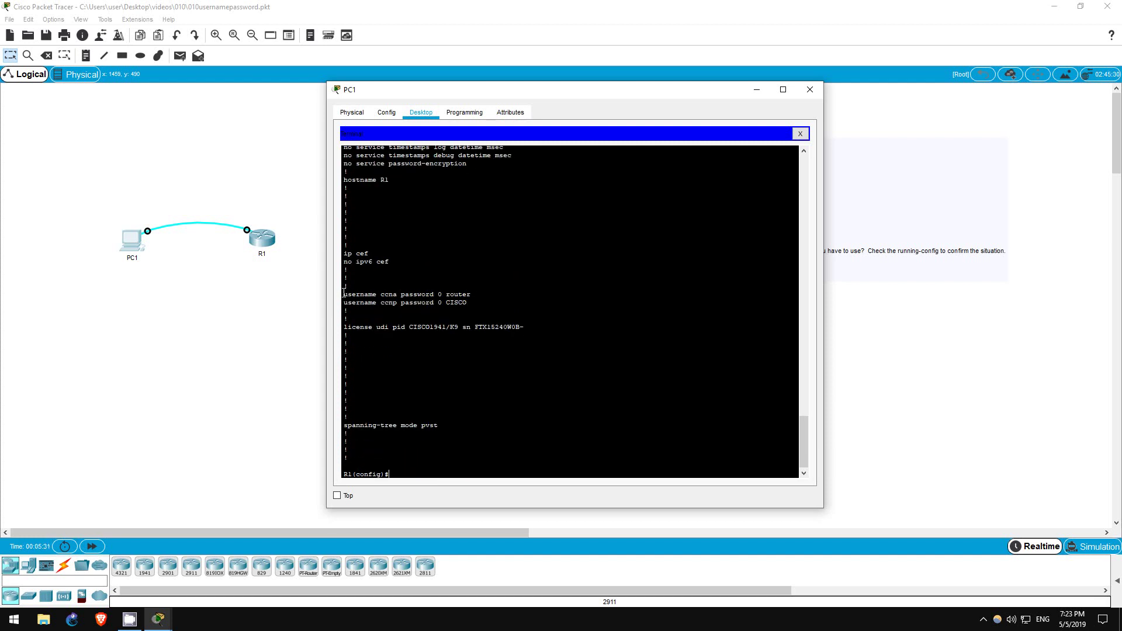
pyautogui.moveTo(342, 294); pyautogui.dragTo(474, 294)
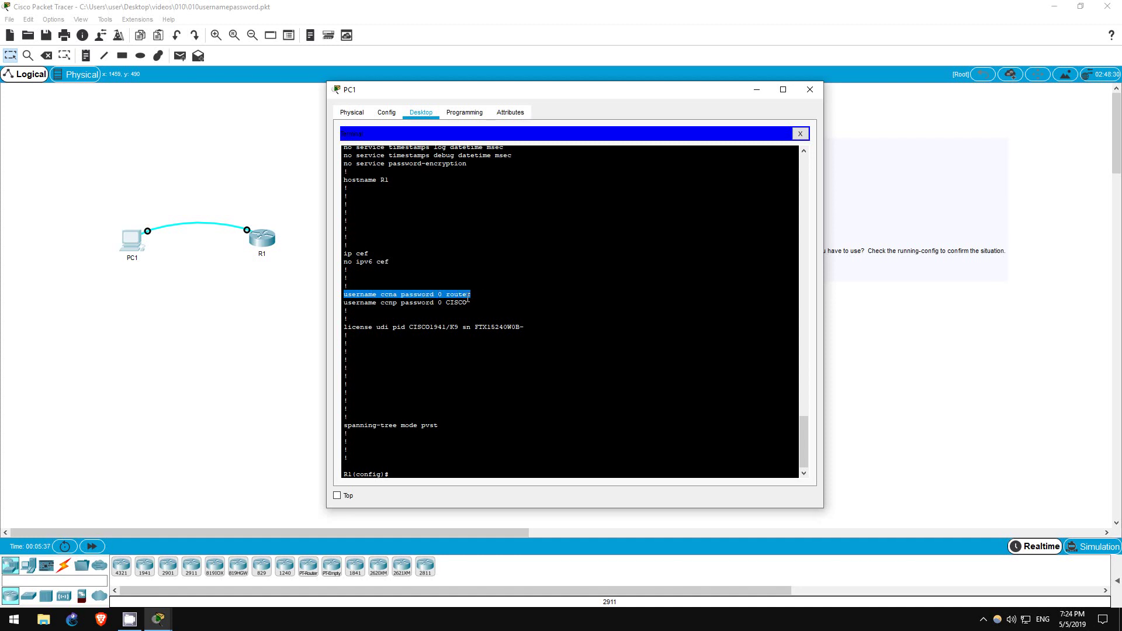